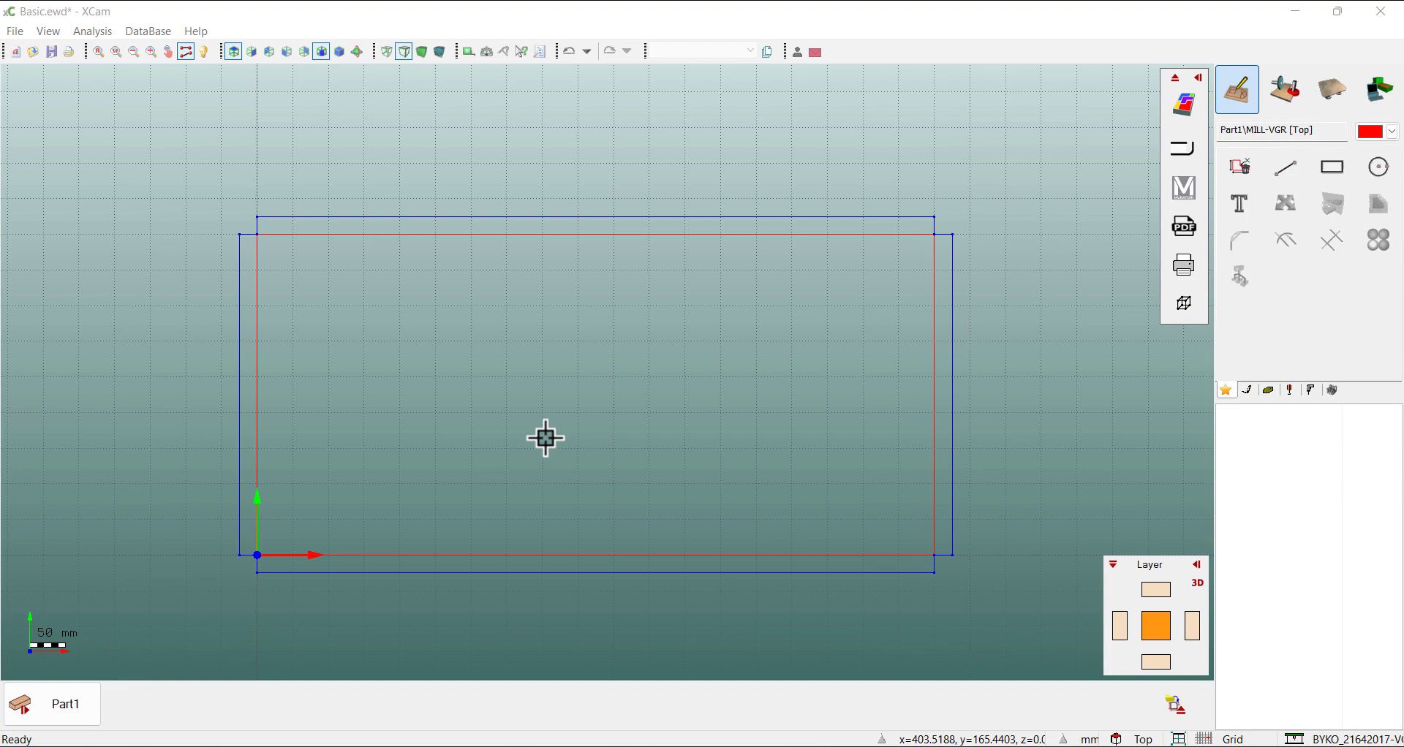
# Start a new project without saving the current one, and show the layer tree of Part1.
pyautogui.click(14, 31)
pyautogui.click(28, 51)
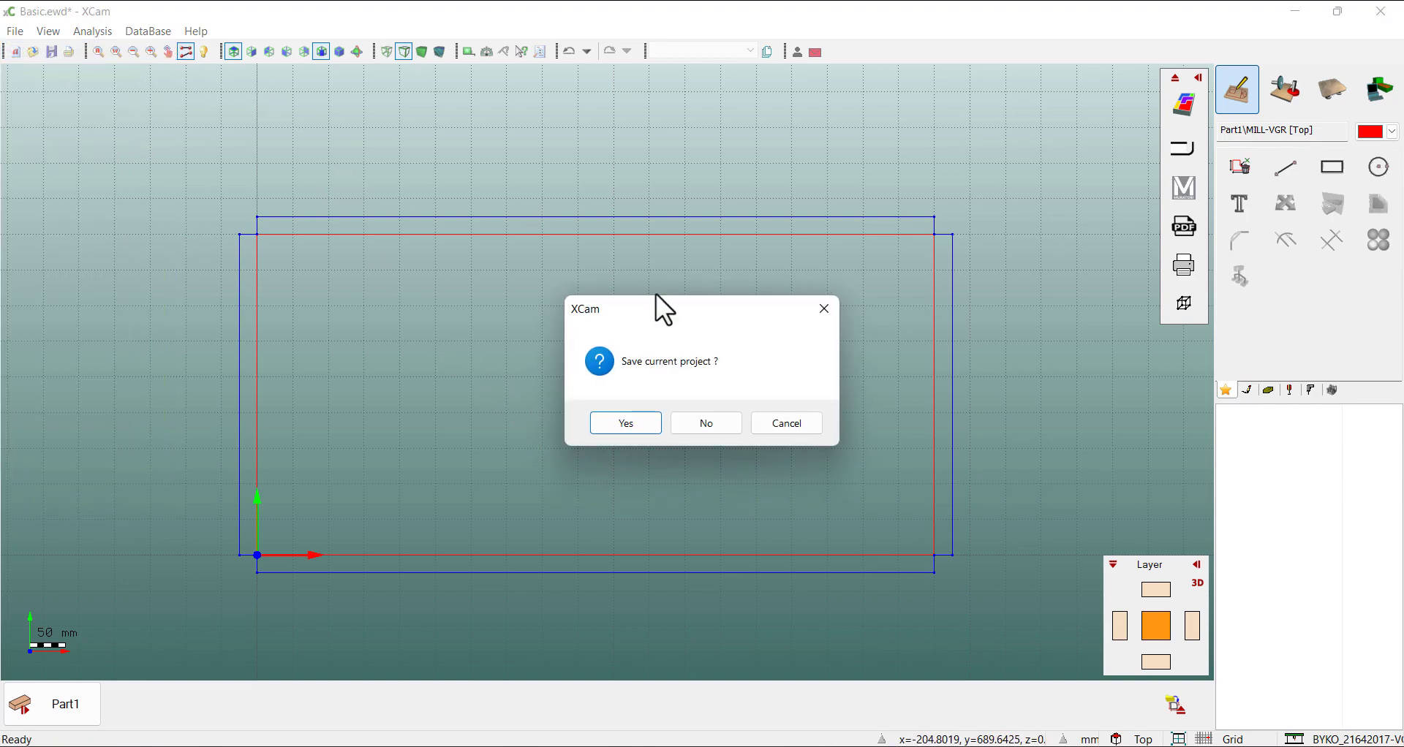
pyautogui.click(707, 424)
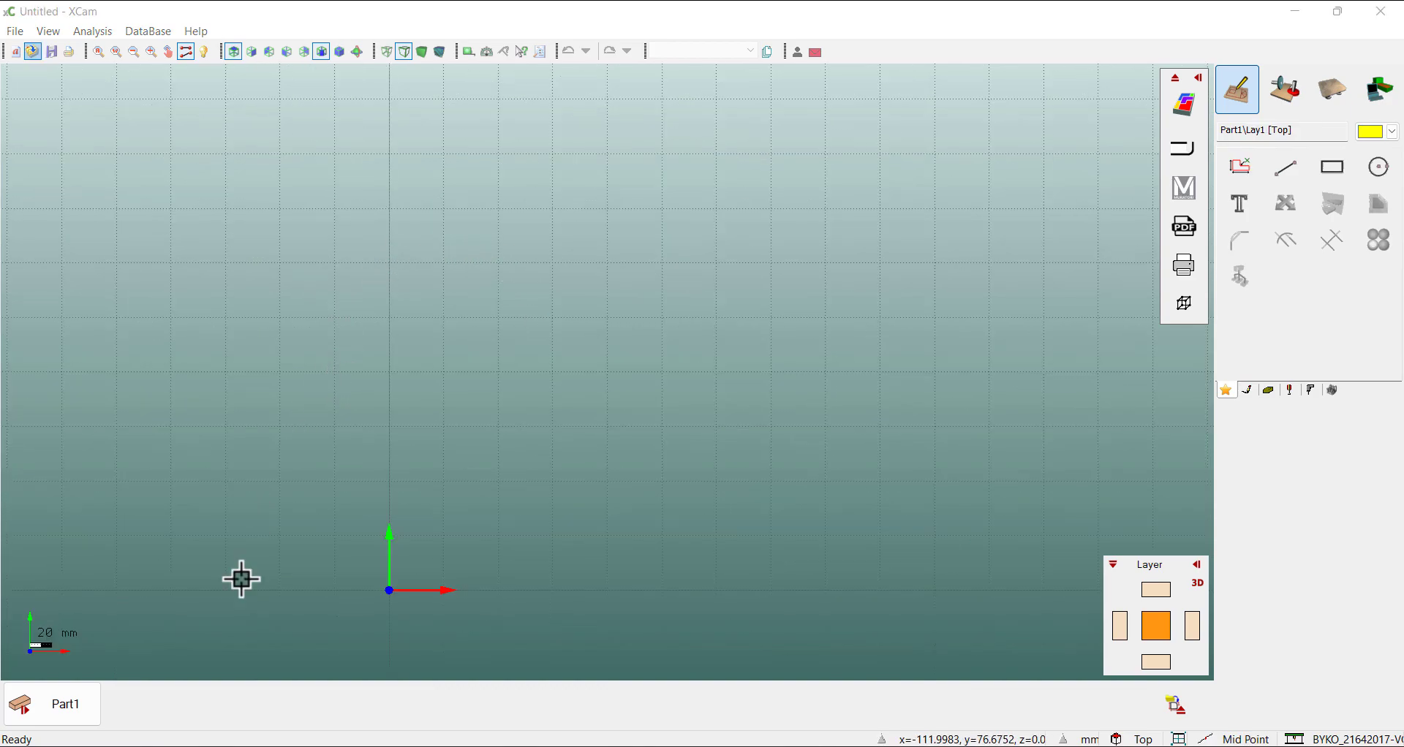
pyautogui.click(74, 714)
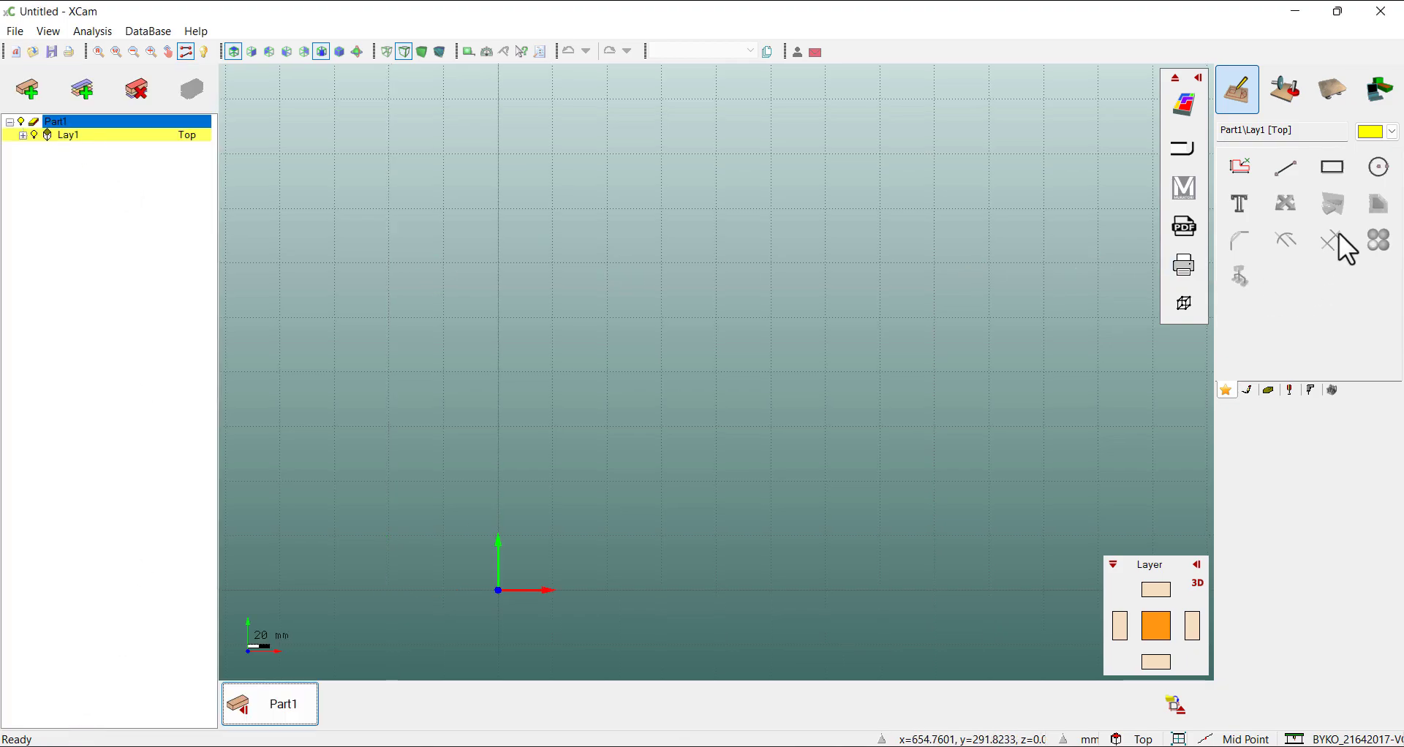
# Draw a circle of radius 2.5 mm centred at 0, 0, 0 on layer Lay1.
pyautogui.click(1232, 165)
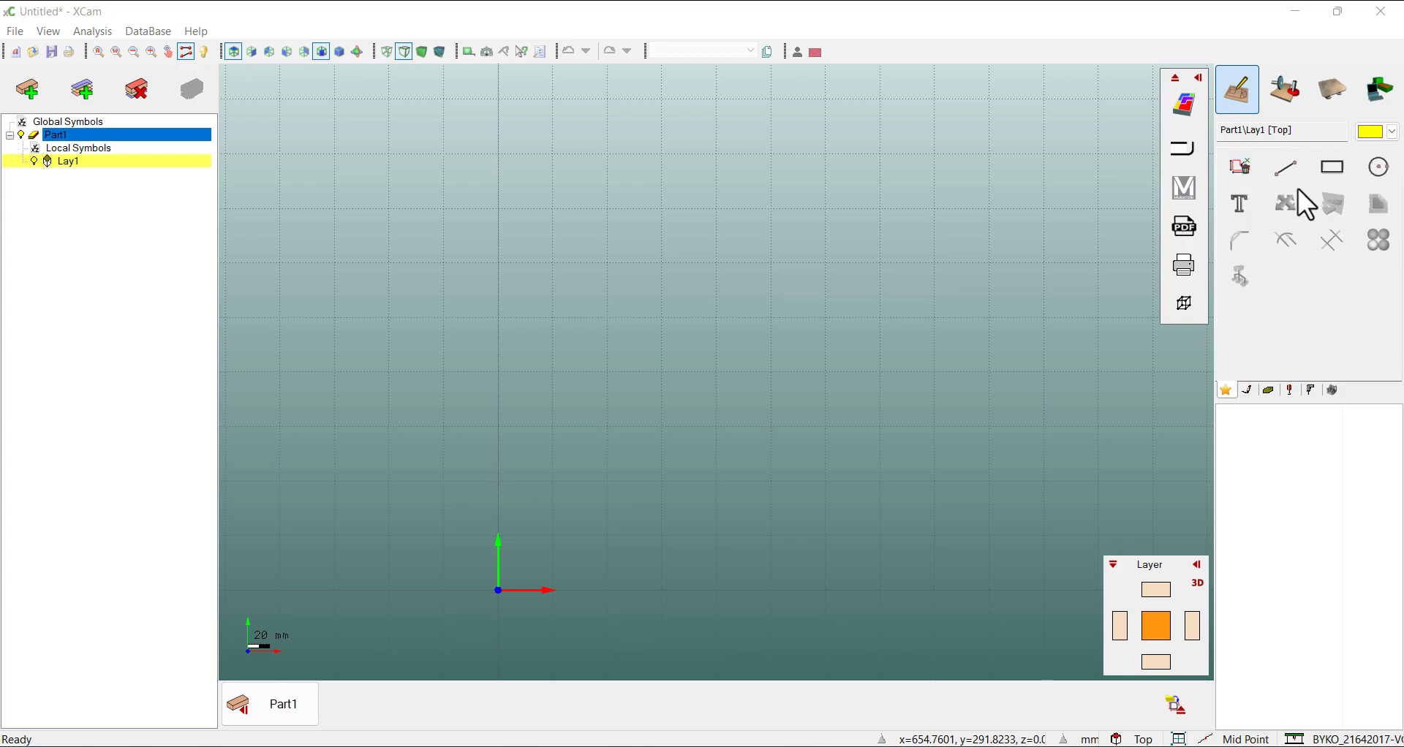
pyautogui.click(1379, 168)
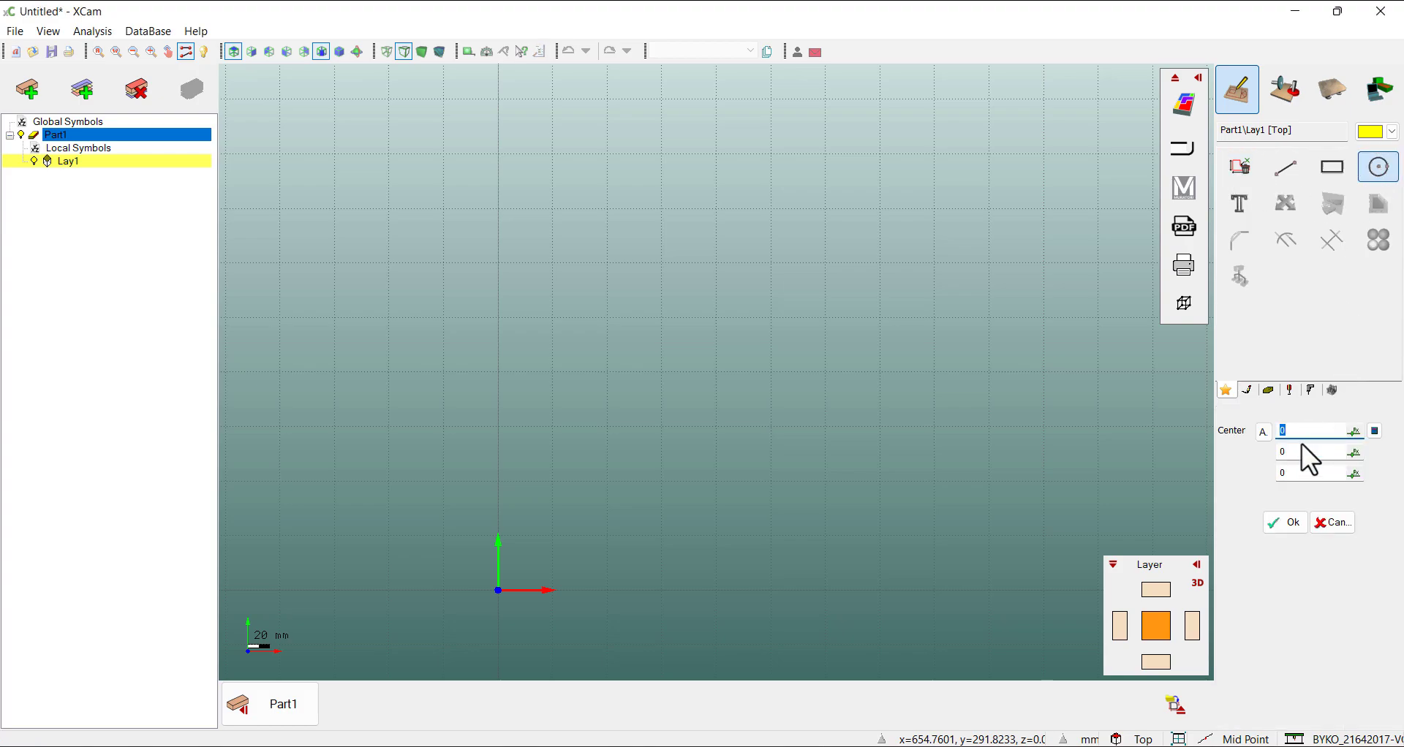
pyautogui.click(1284, 524)
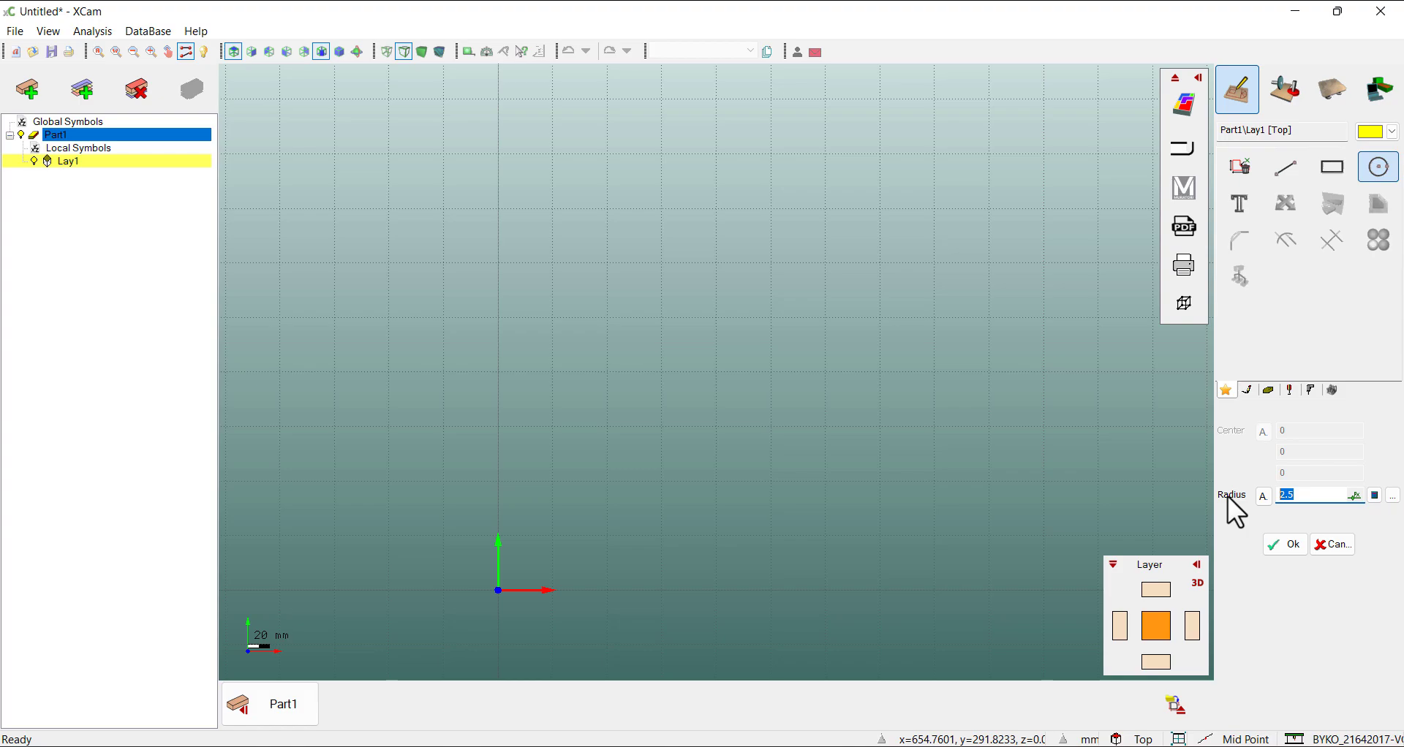
pyautogui.click(1285, 545)
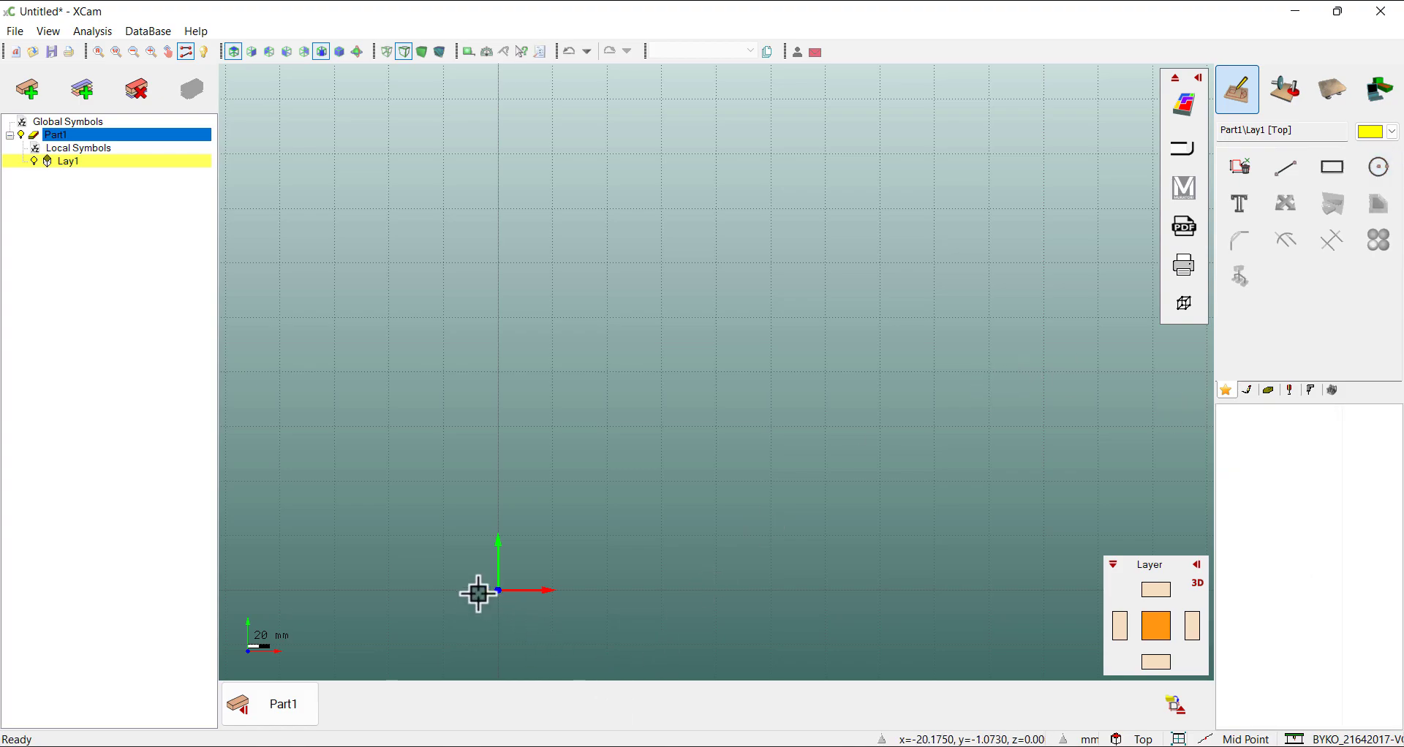
pyautogui.scroll(10, 479, 594)
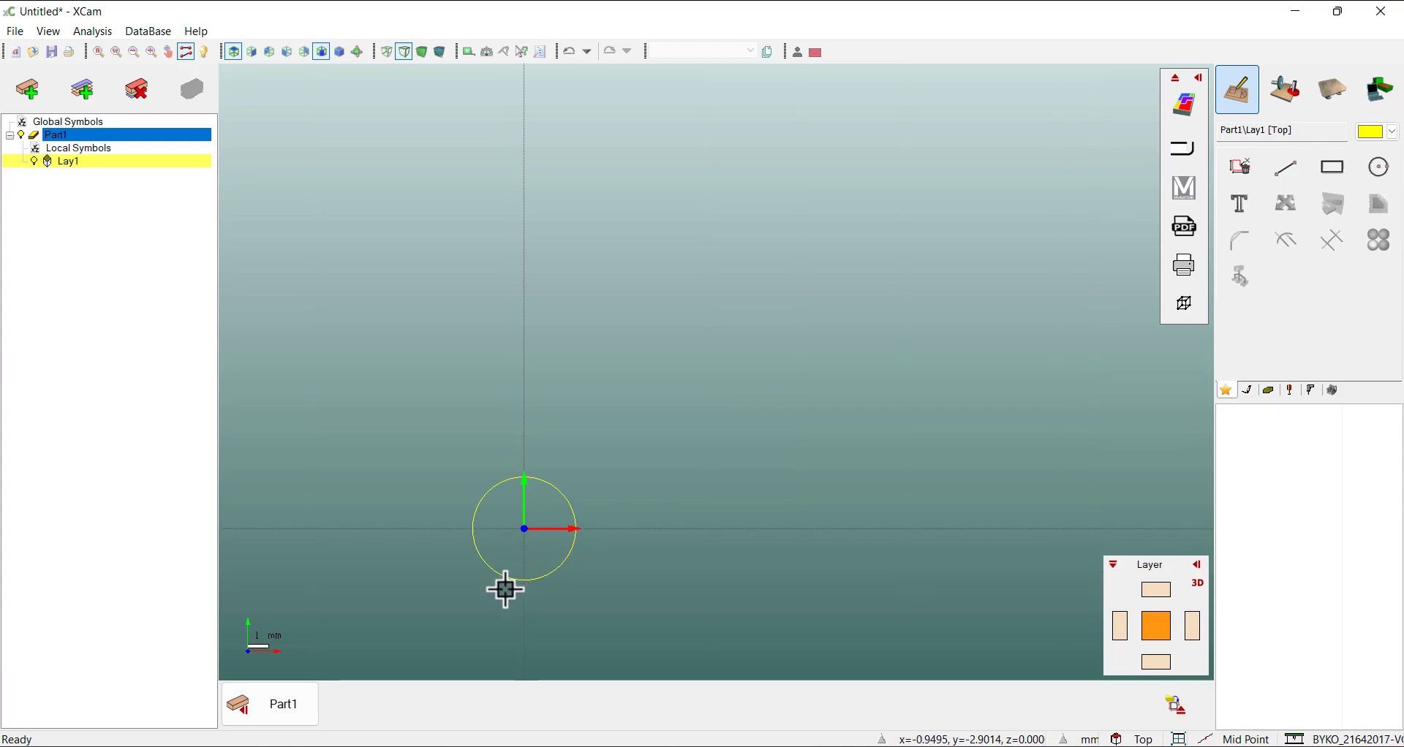
# Save the circle as a feature over the existing 5mm HOLE.ewd and accept the component settings as they are.
pyautogui.click(15, 31)
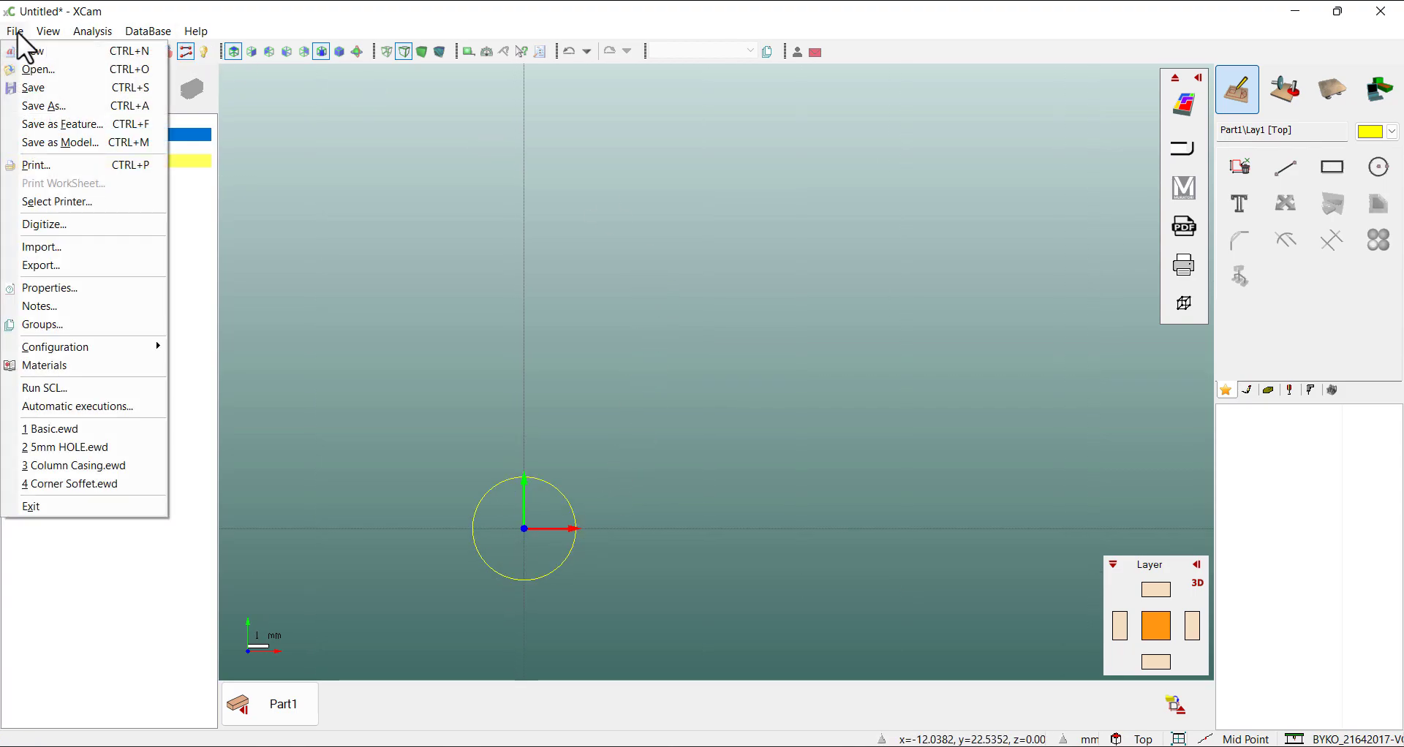
pyautogui.click(70, 125)
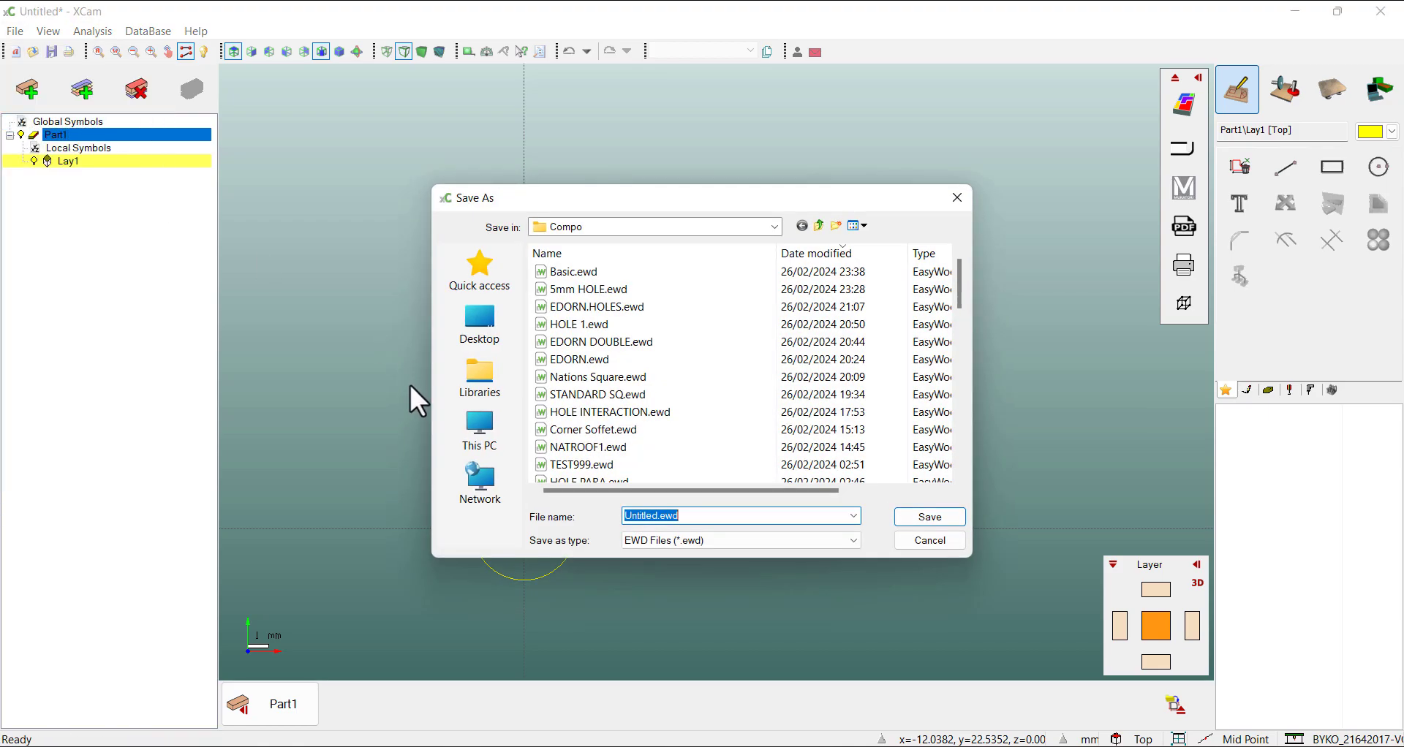
pyautogui.click(582, 289)
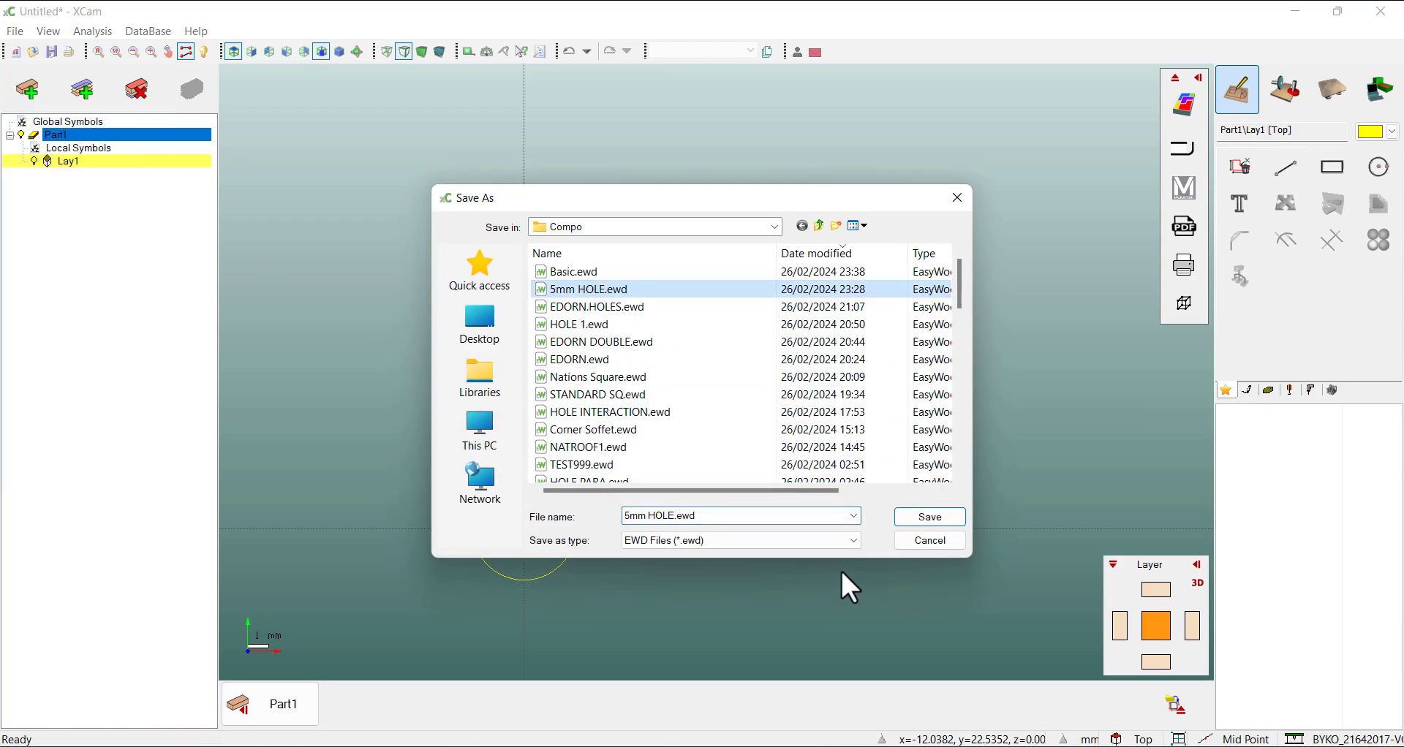
pyautogui.click(932, 516)
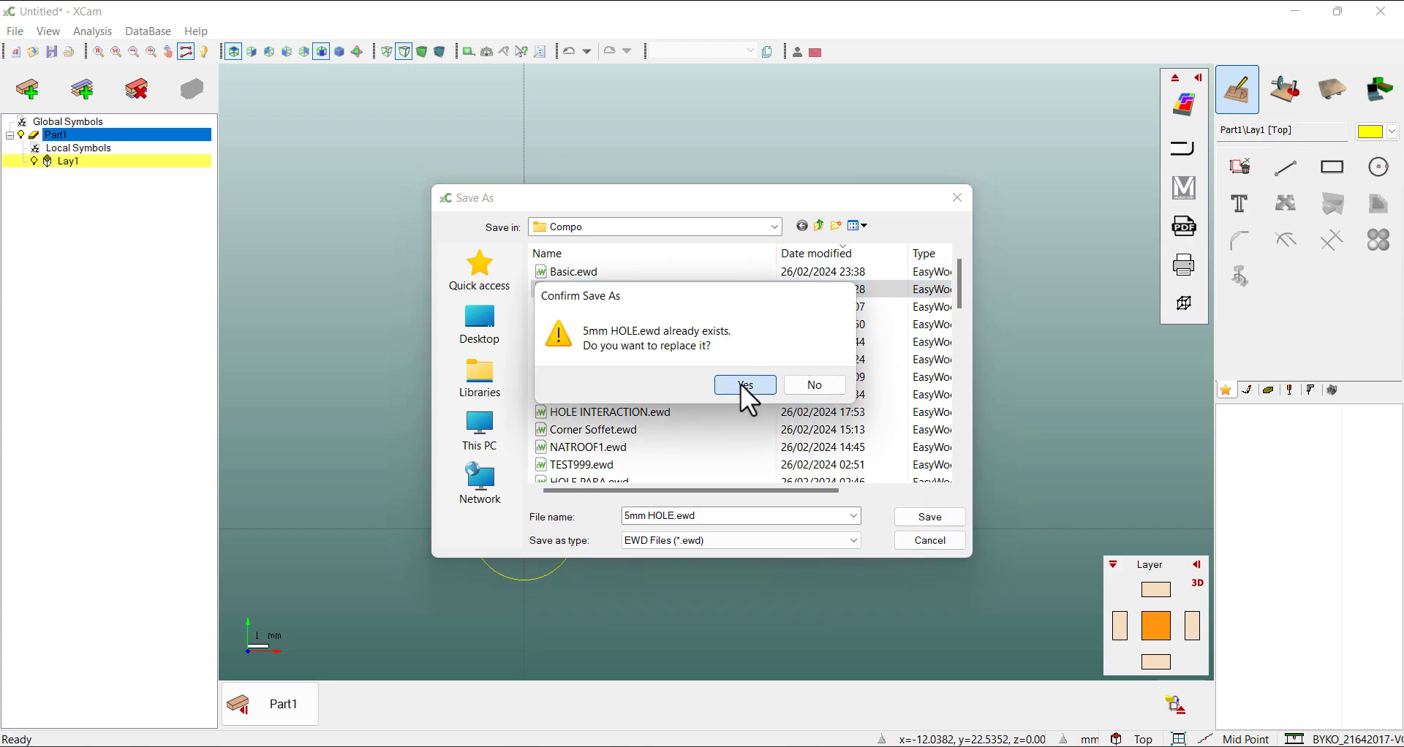
pyautogui.click(746, 385)
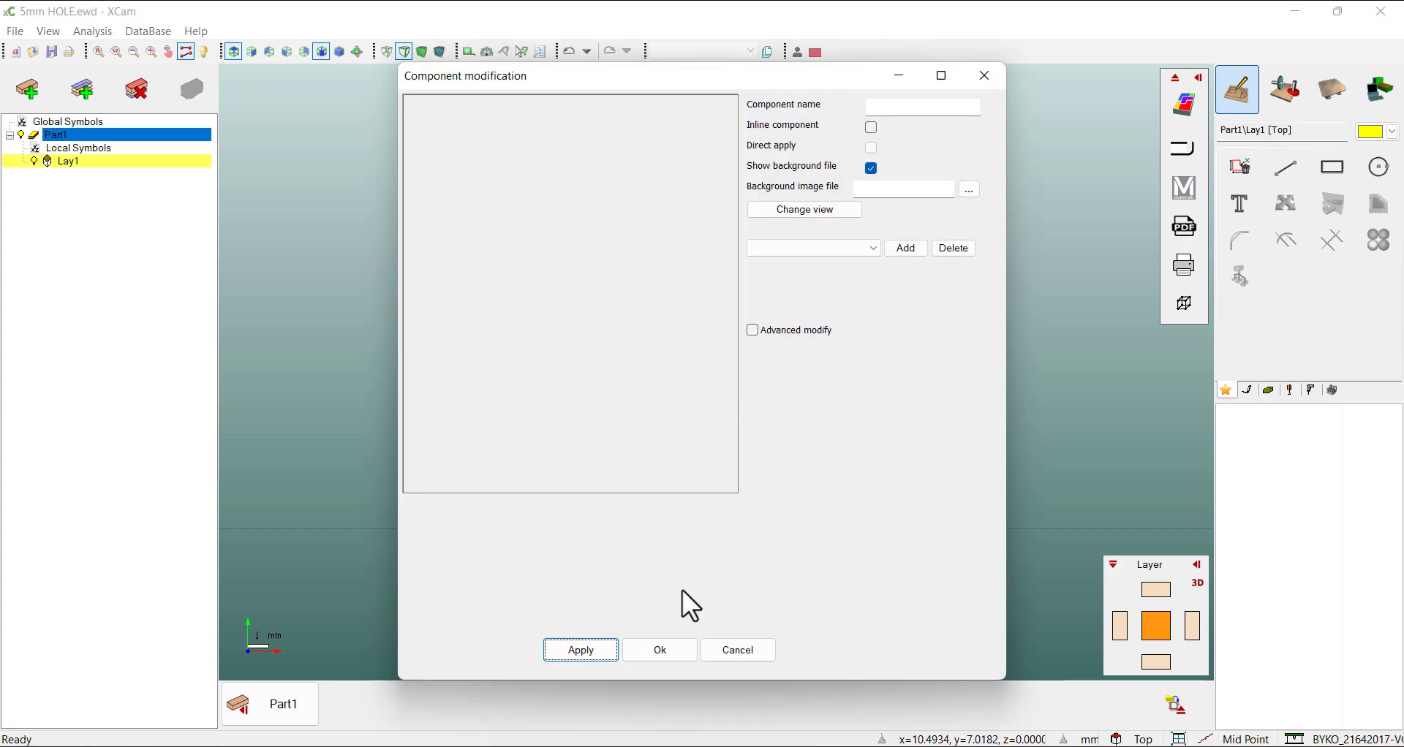
pyautogui.click(660, 650)
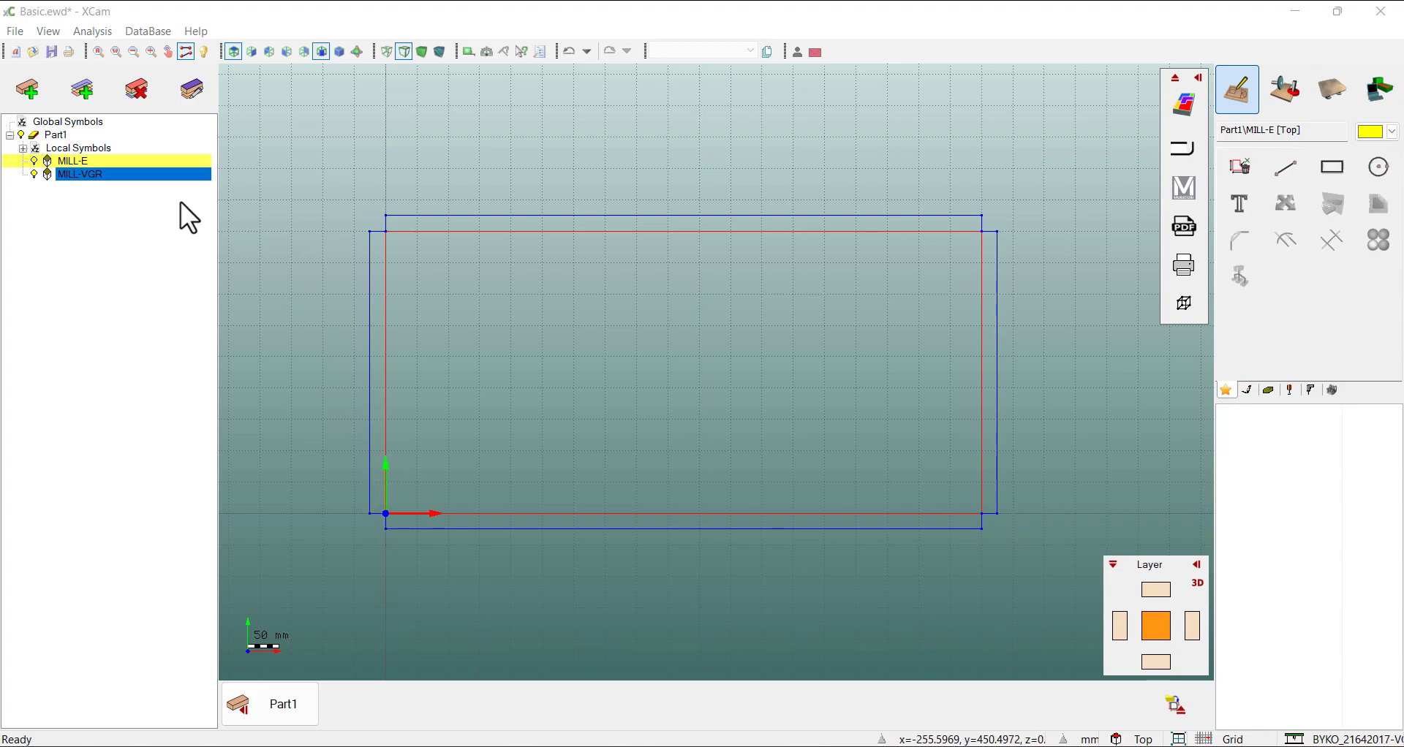
# Add a layer named HOLE to Part1 of Basic.ewd and make it the active layer.
pyautogui.click(84, 91)
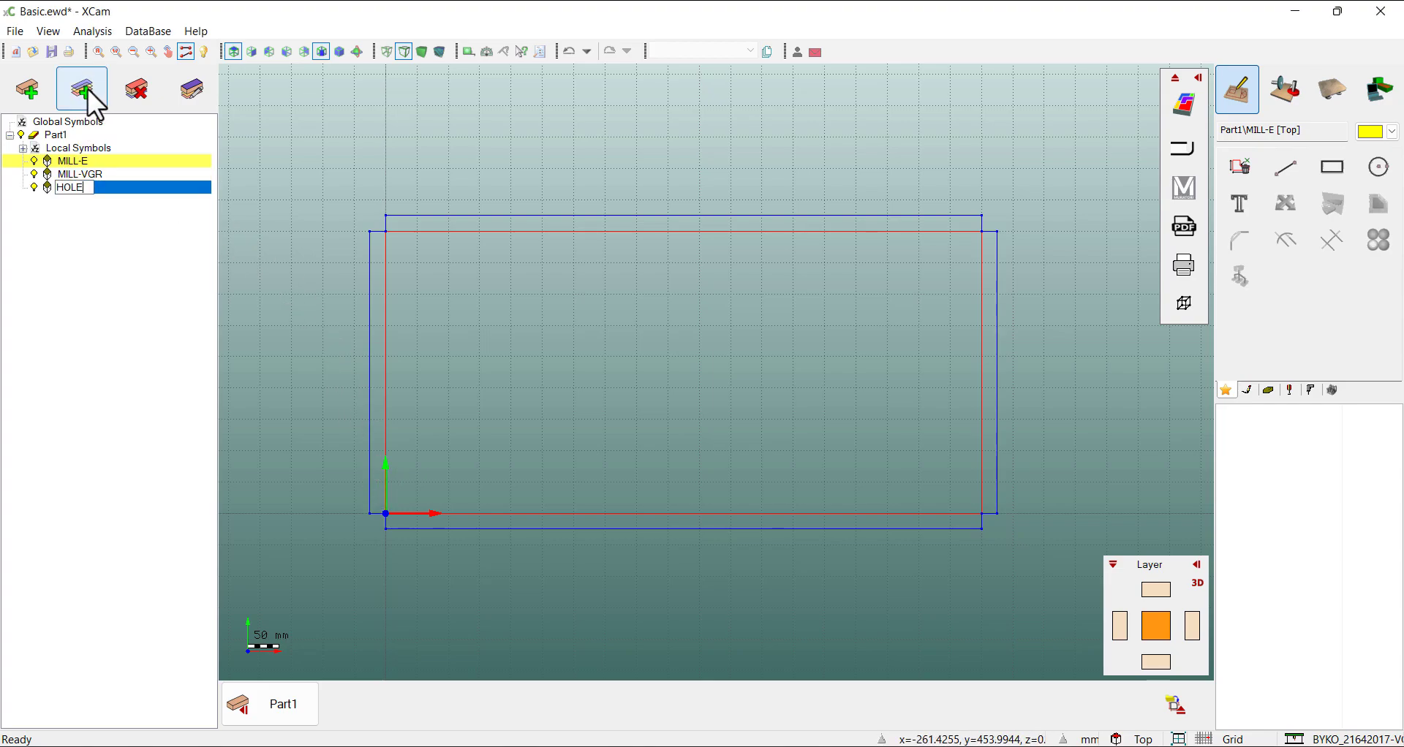
pyautogui.press('Return')
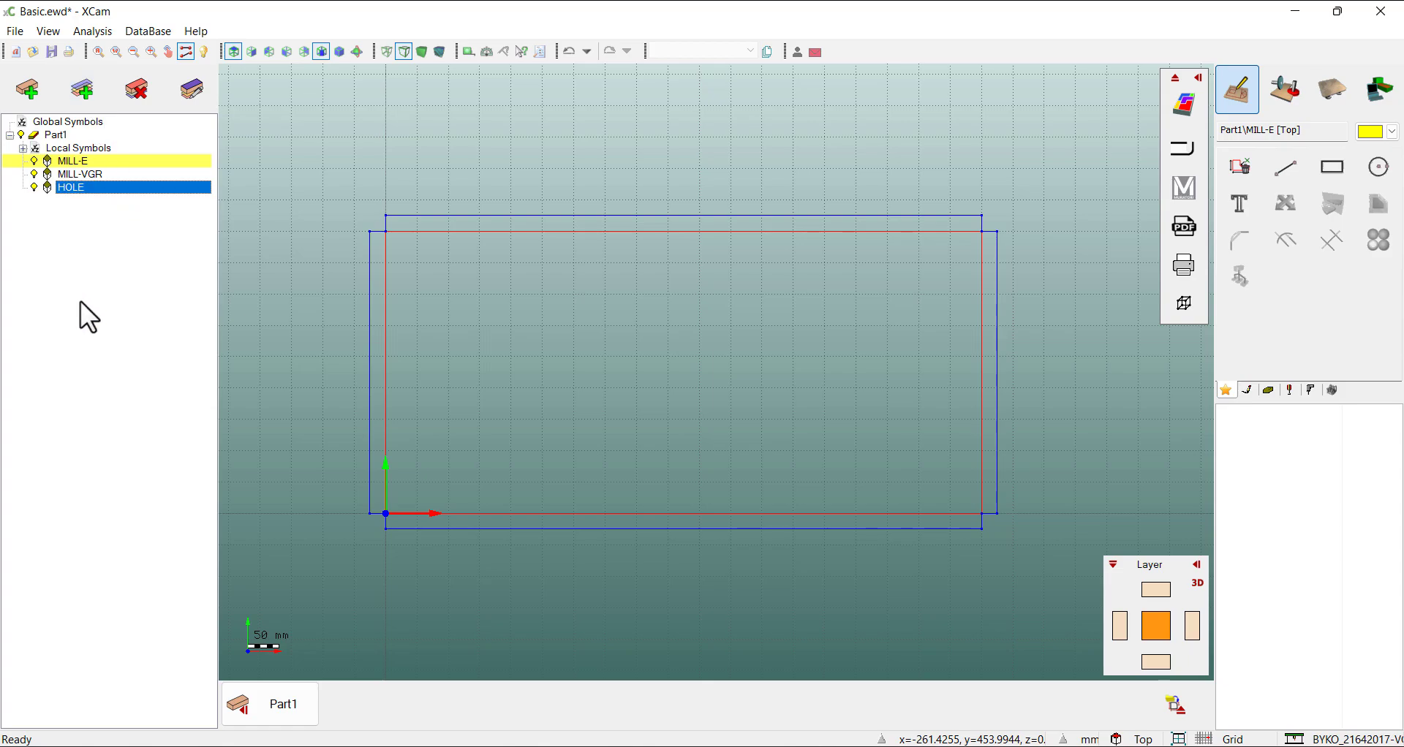
pyautogui.doubleClick(80, 189)
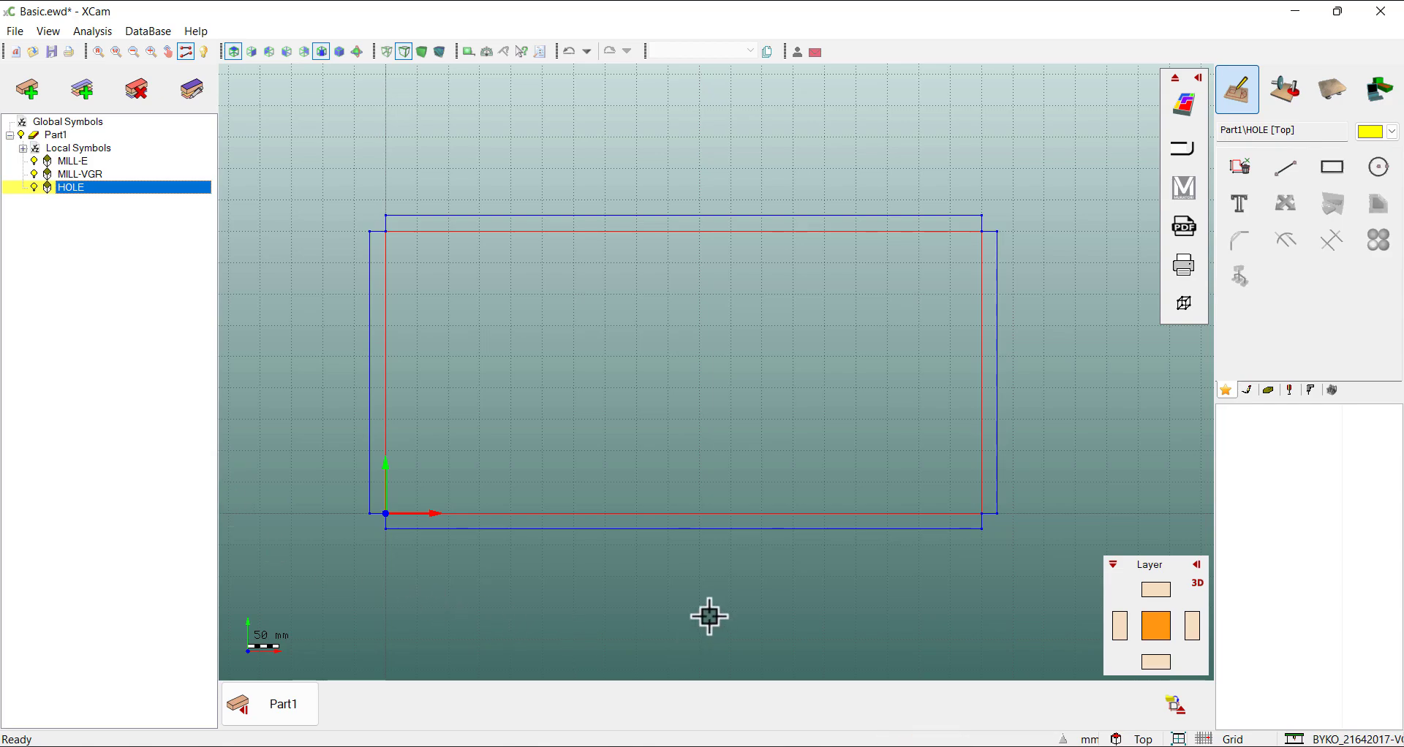
# Begin a multiple insertion of the 5mm HOLE component from the midpoint of the lower flange's left short edge, using Mid Point snap.
pyautogui.click(1180, 709)
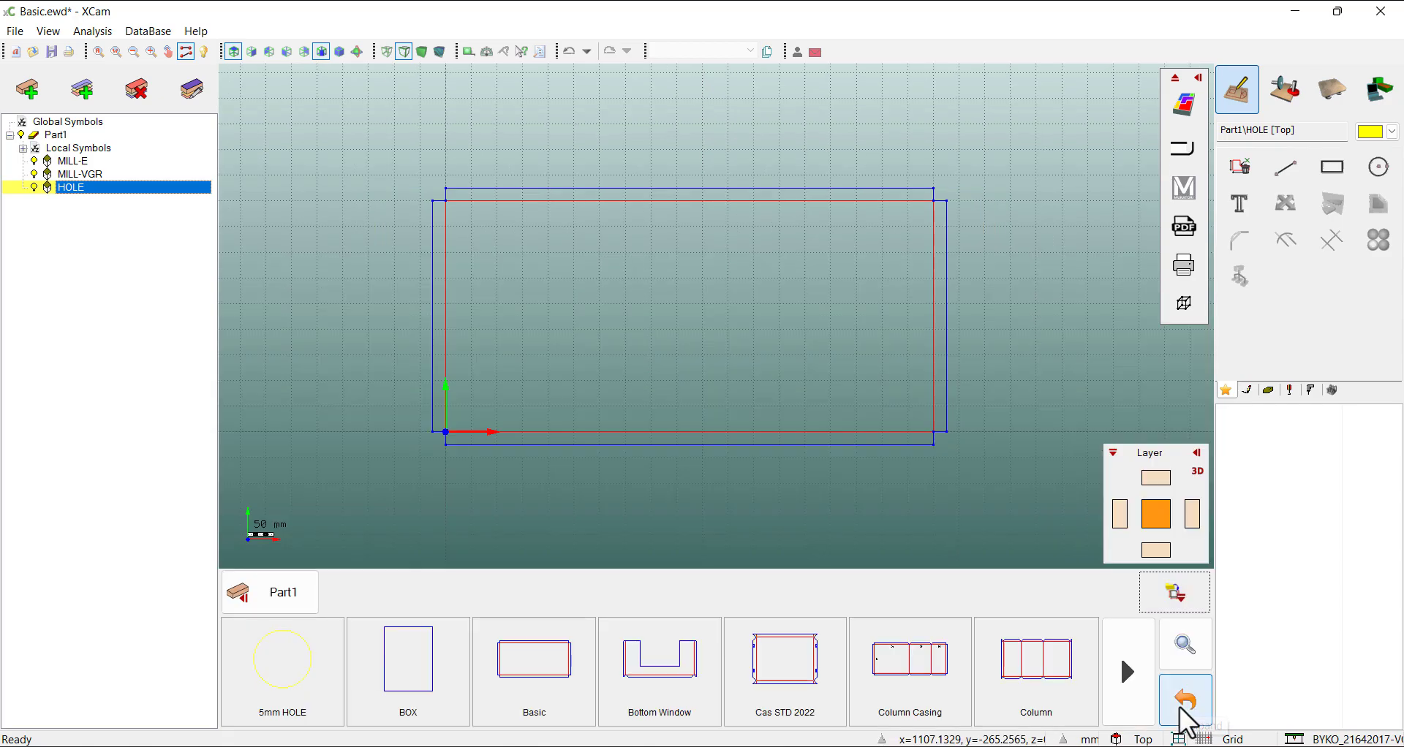
pyautogui.click(280, 655)
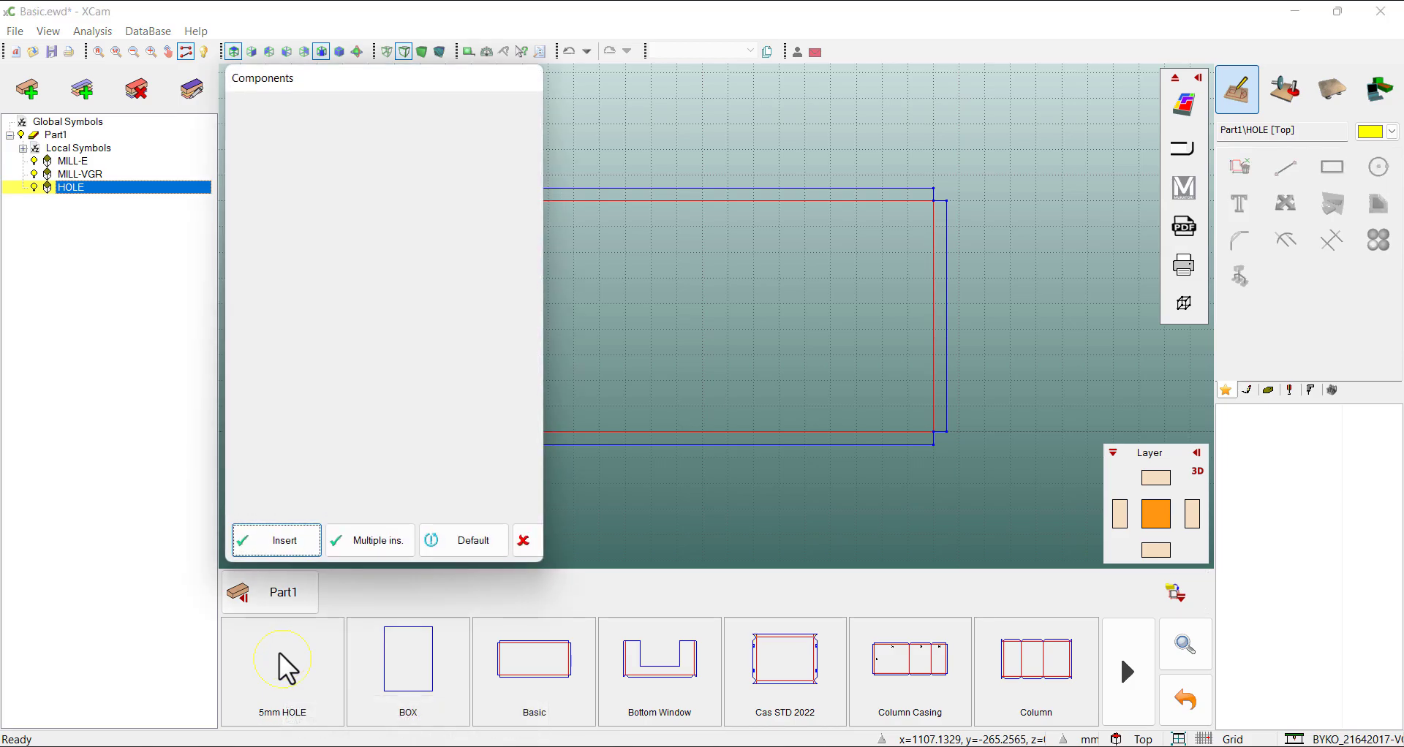
pyautogui.click(371, 550)
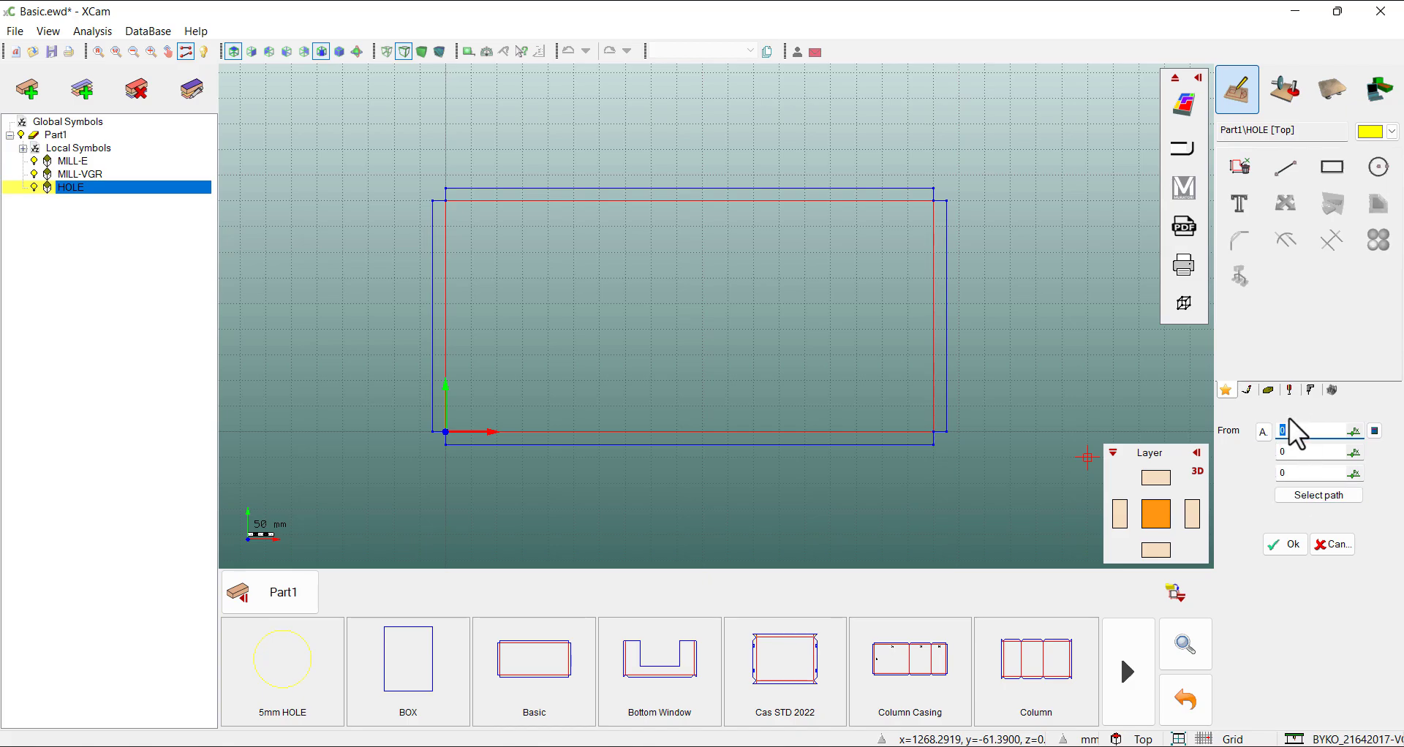
pyautogui.scroll(5, 446, 431)
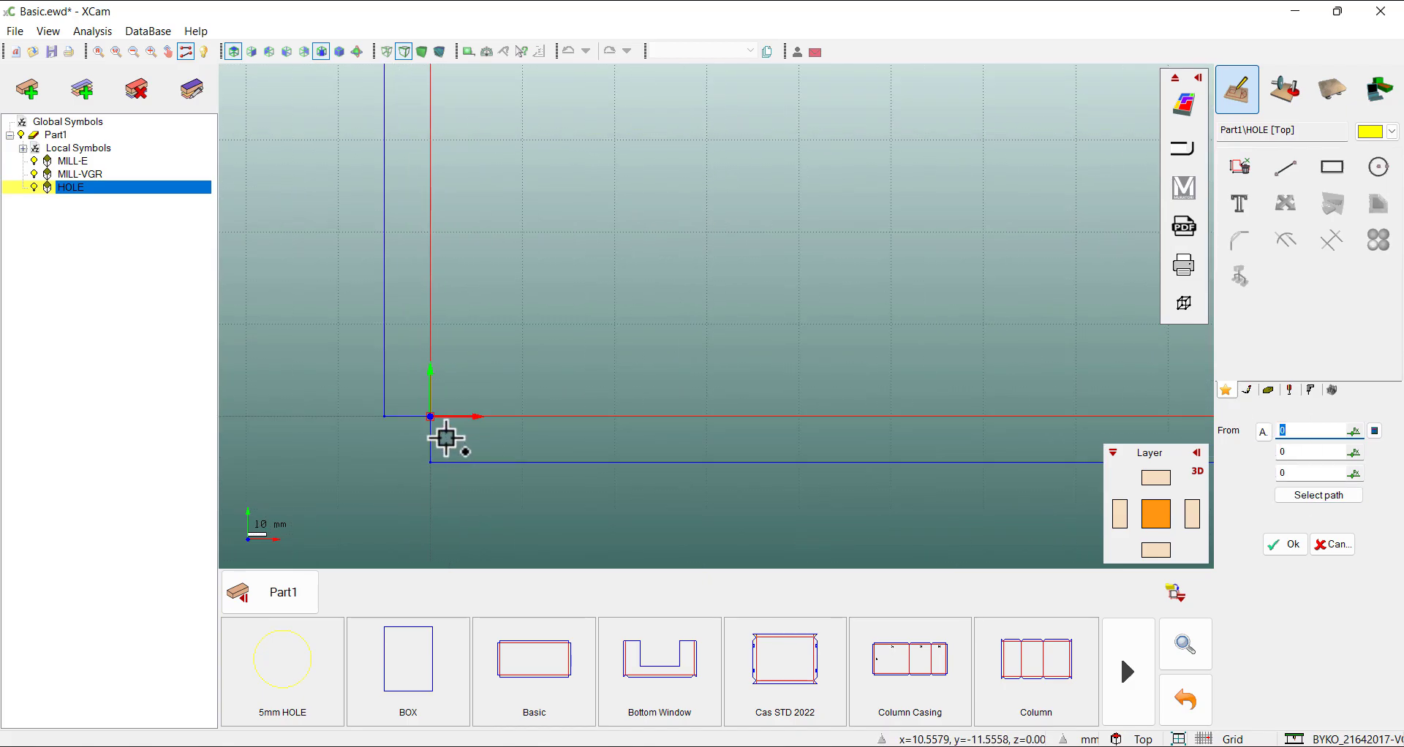
pyautogui.rightClick(442, 426)
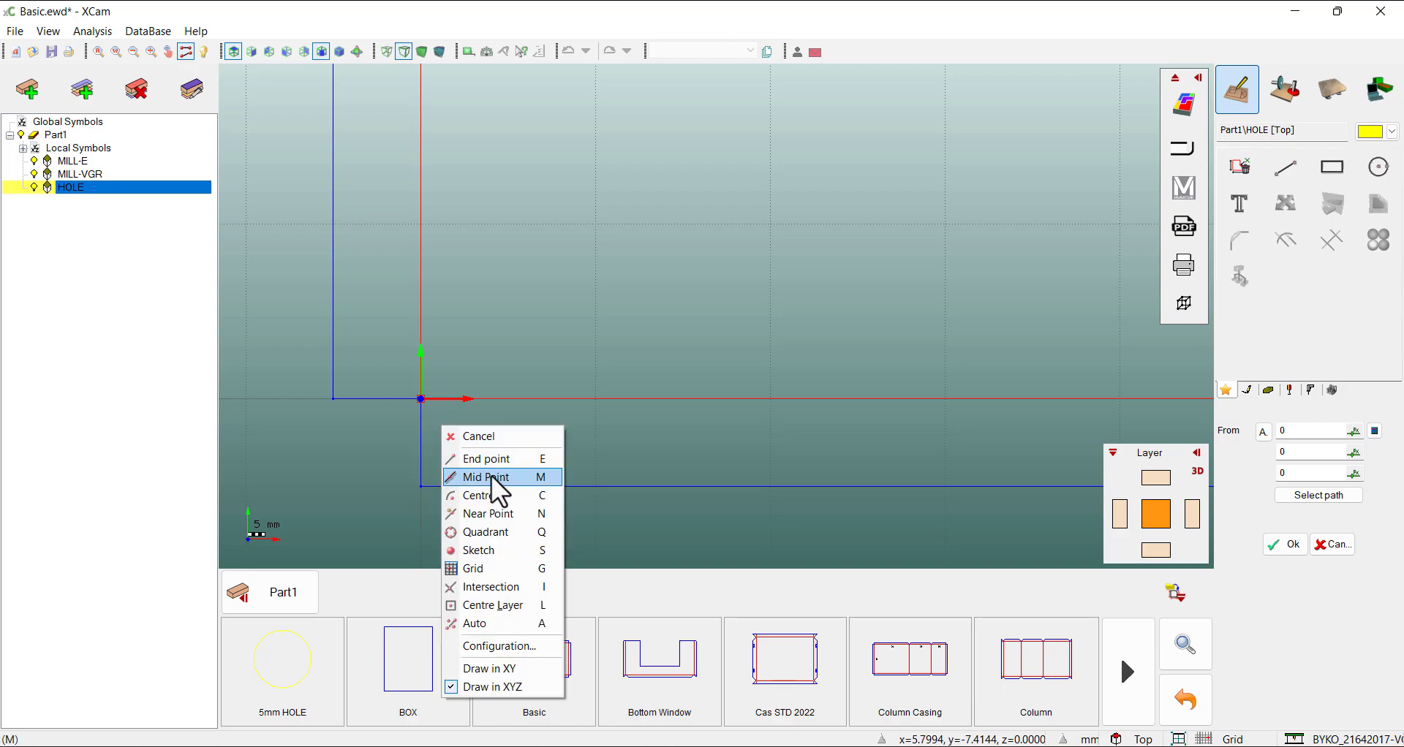
pyautogui.click(491, 479)
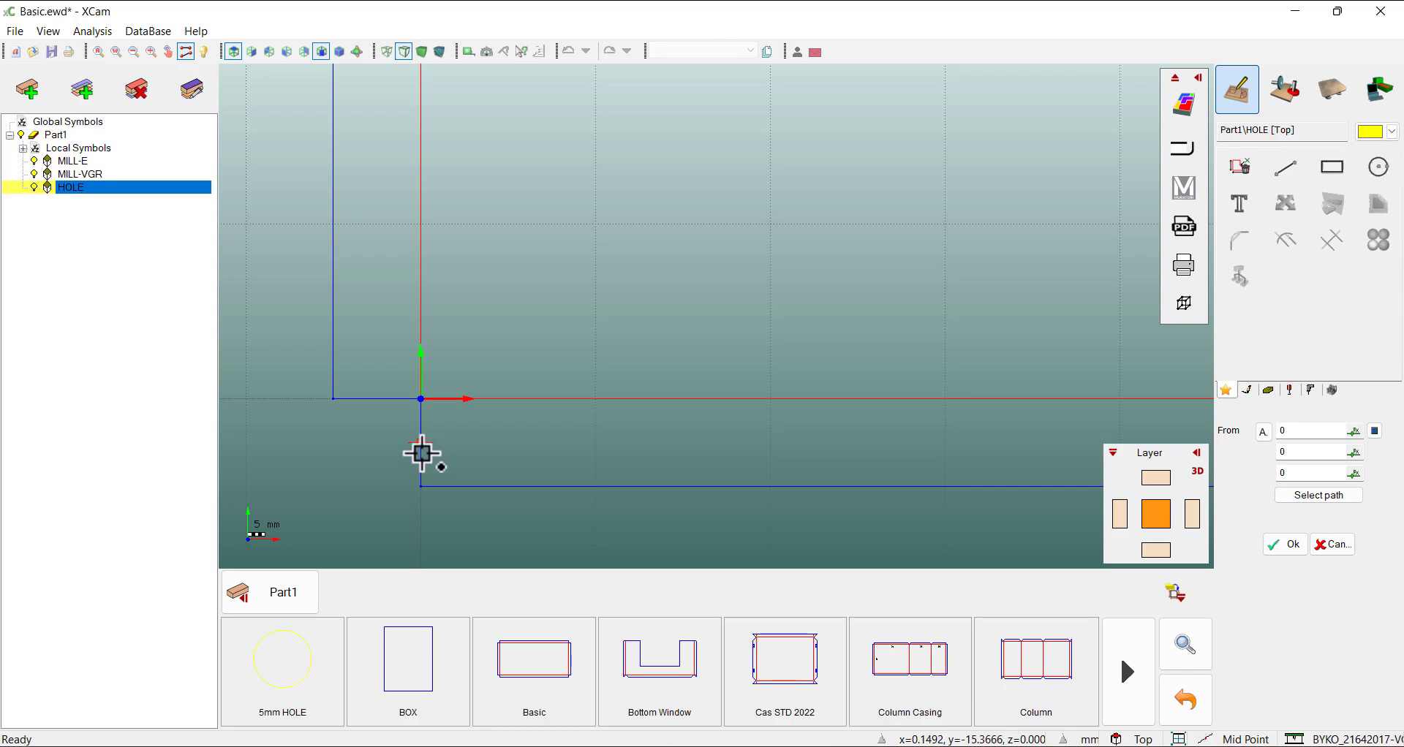
pyautogui.click(422, 454)
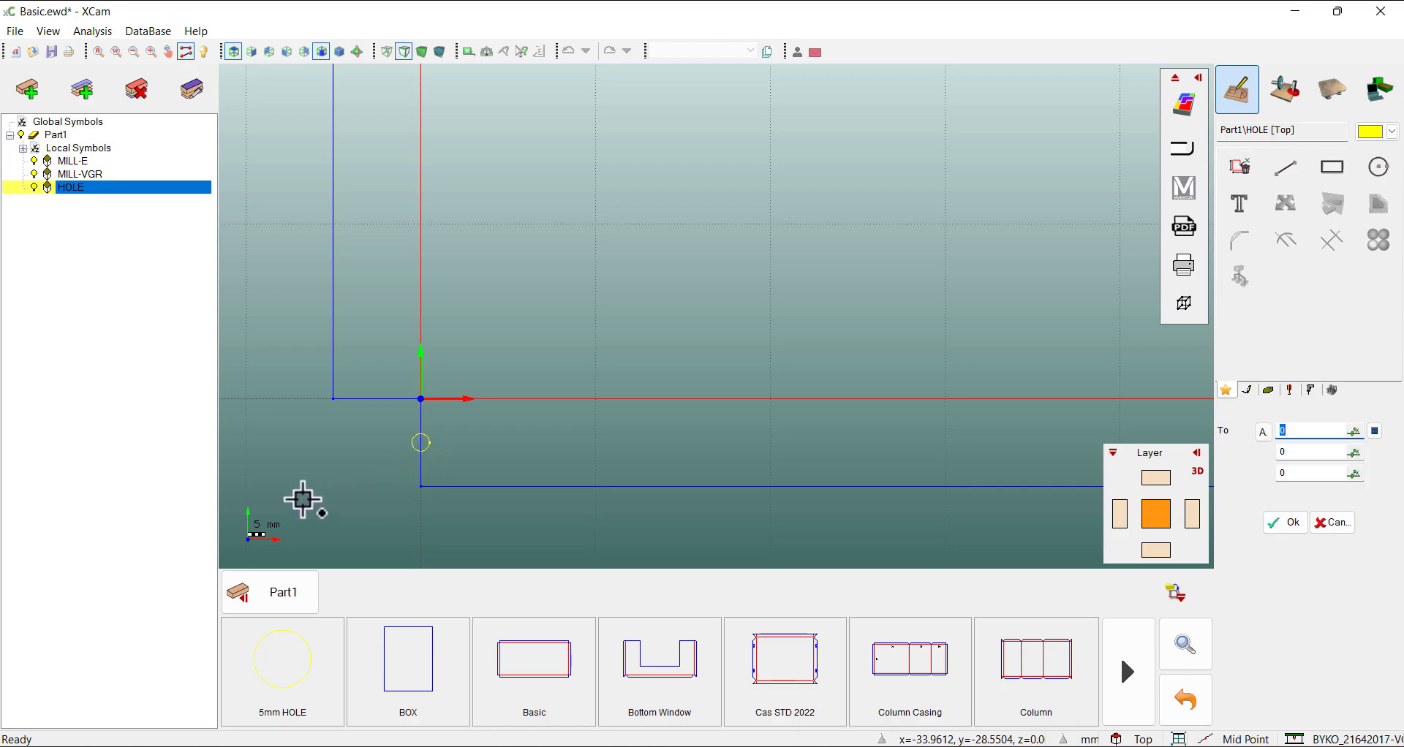
# Set the end of the hole row at the midpoint of the lower flange's right short edge.
pyautogui.scroll(-2, 300, 495)
pyautogui.scroll(-3, 277, 468)
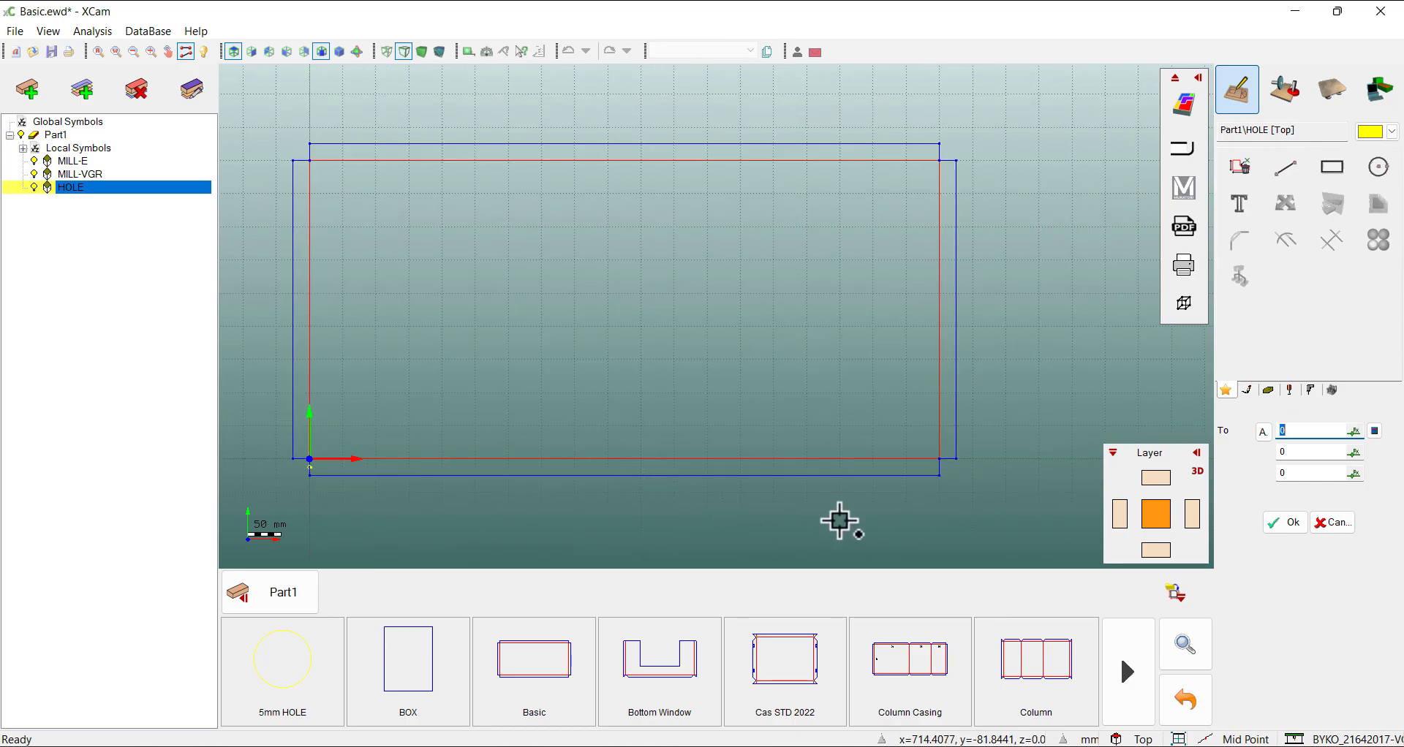
pyautogui.scroll(5, 943, 483)
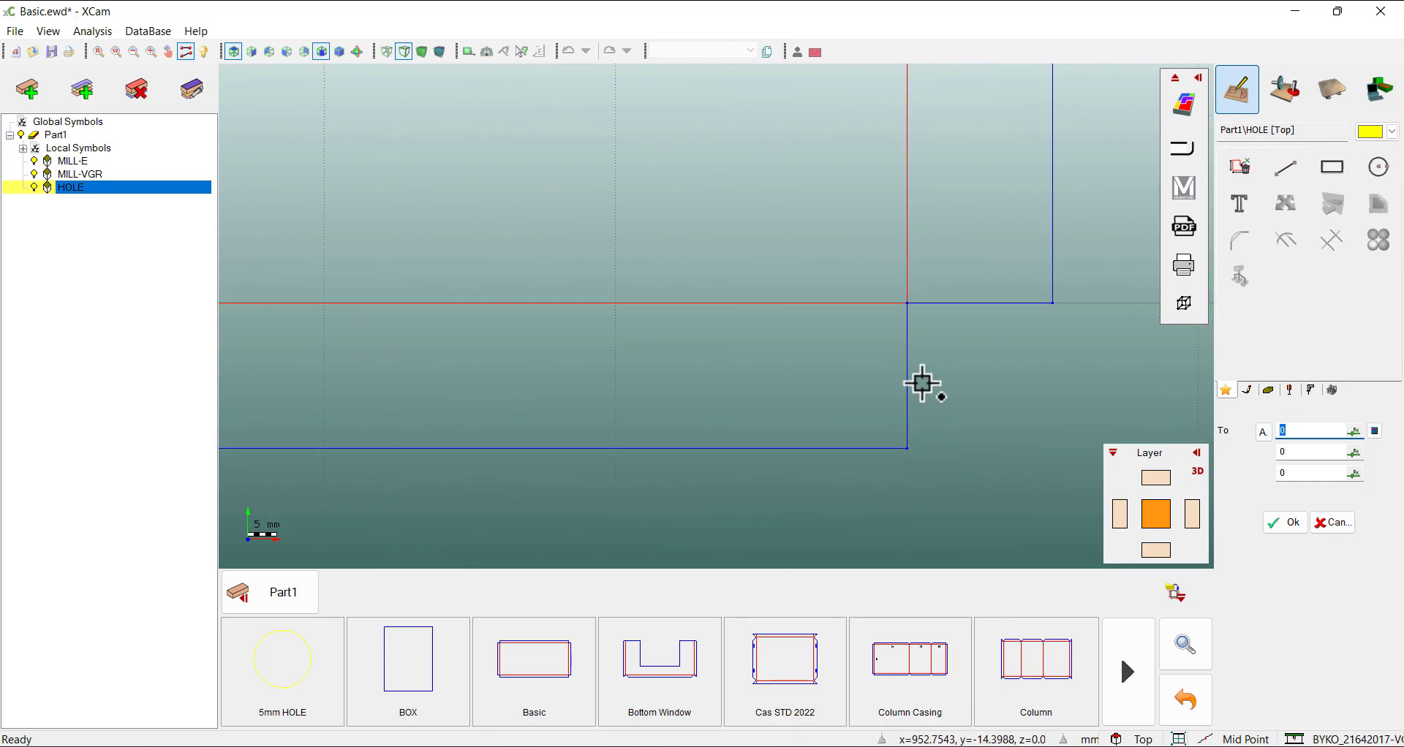
pyautogui.click(909, 372)
pyautogui.scroll(-3, 1064, 413)
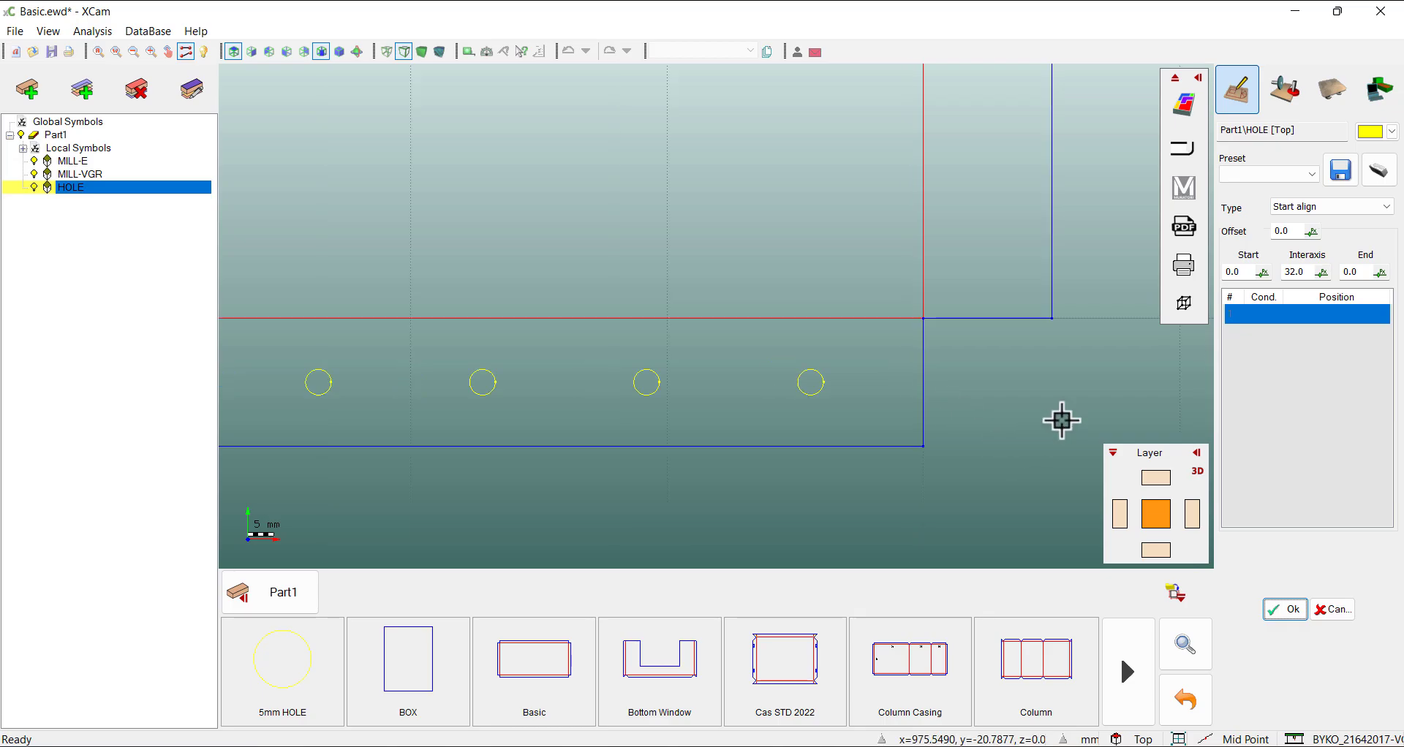
pyautogui.scroll(-3, 1069, 406)
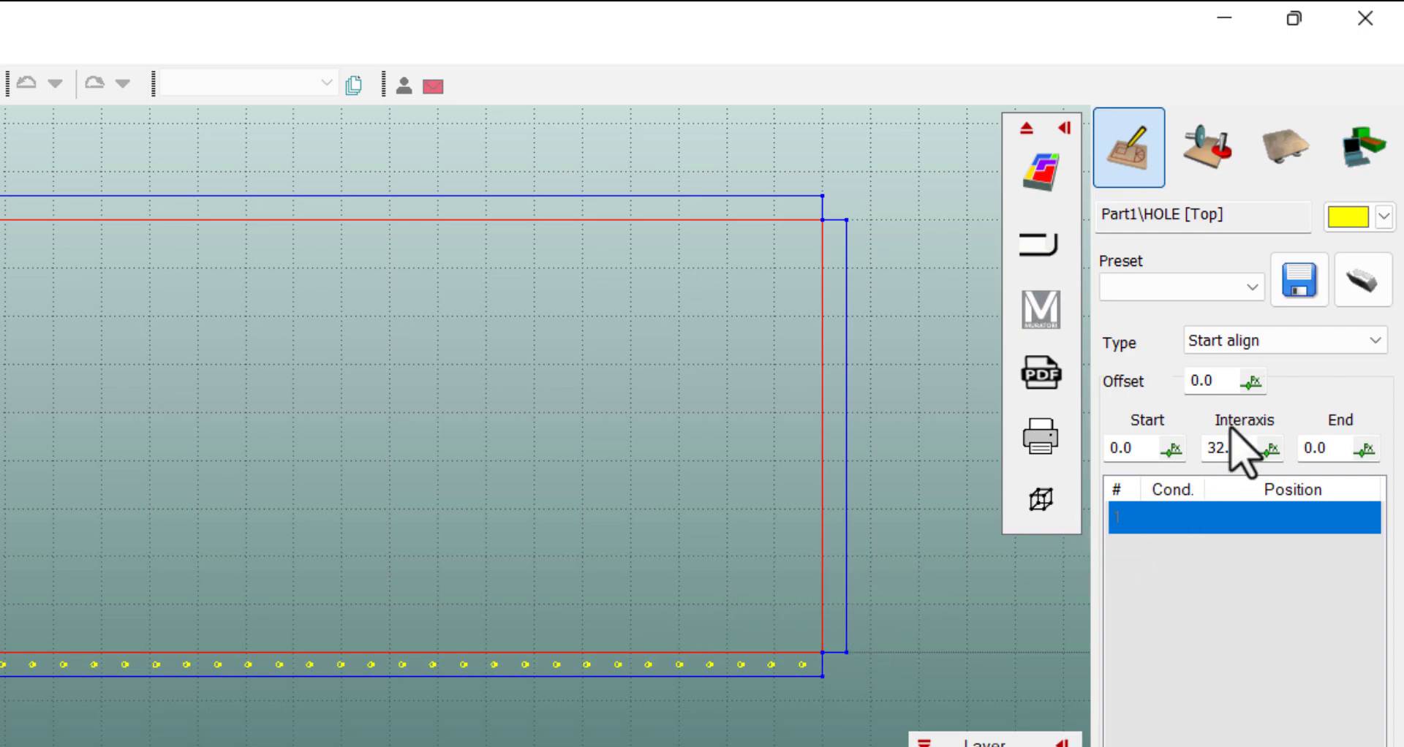
# Set the hole row's start and end distances to 40 mm and its interaxis to 250 mm.
pyautogui.click(1152, 444)
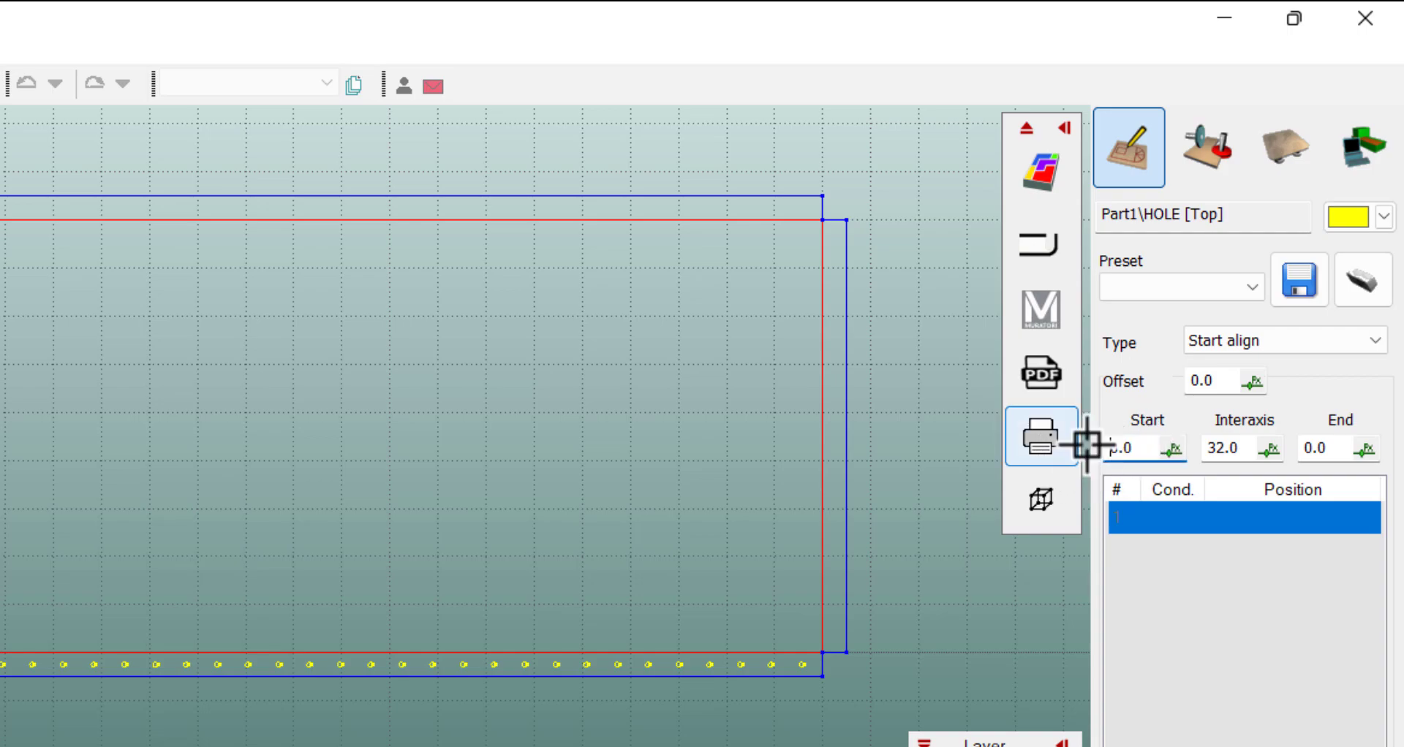
pyautogui.click(1126, 448)
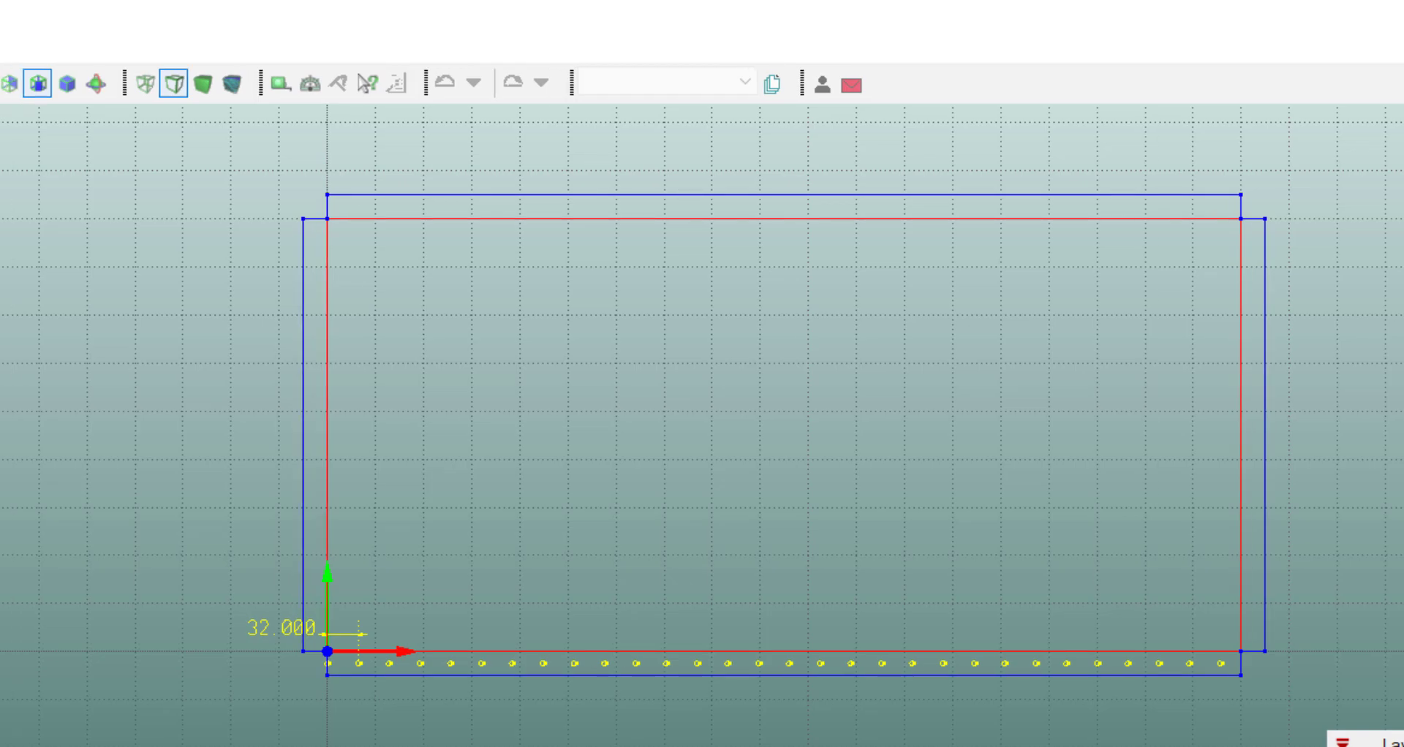
pyautogui.write('40')
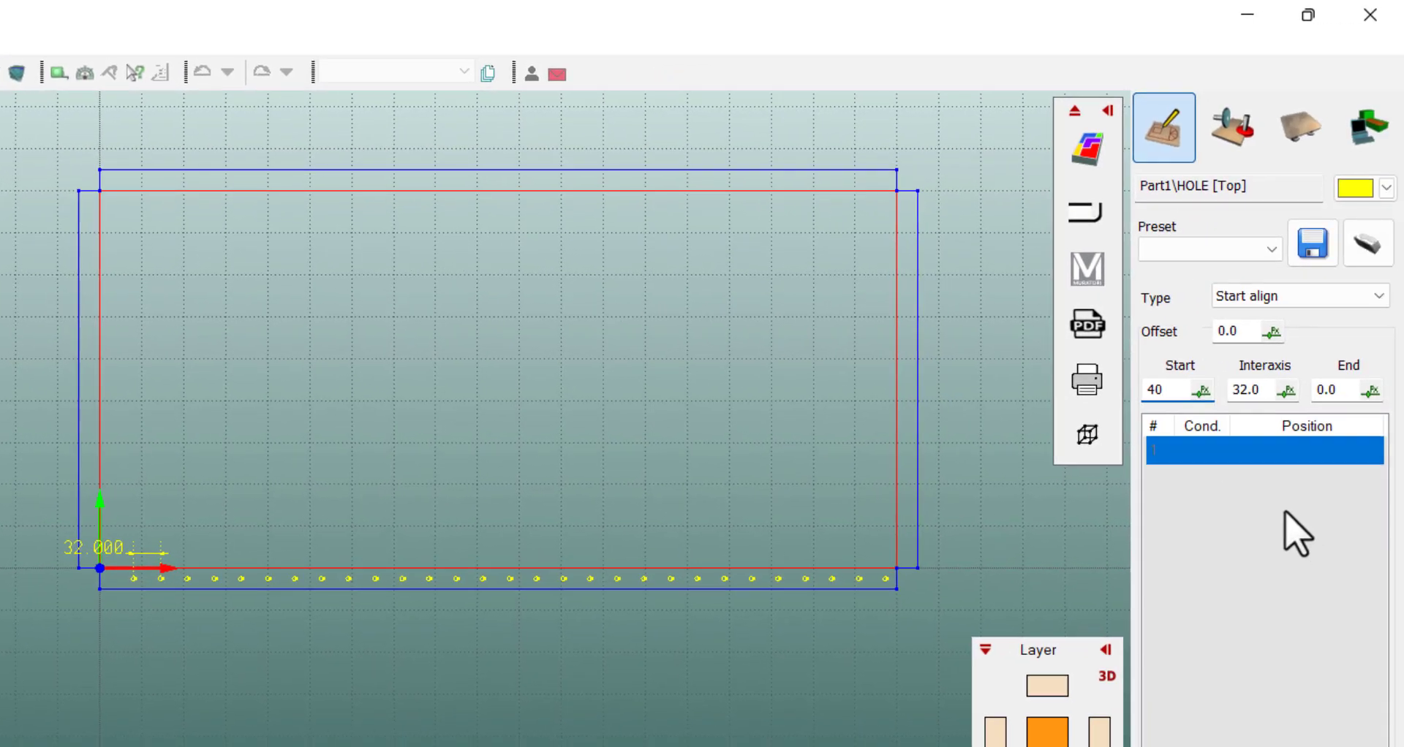
pyautogui.click(1352, 389)
pyautogui.write('40')
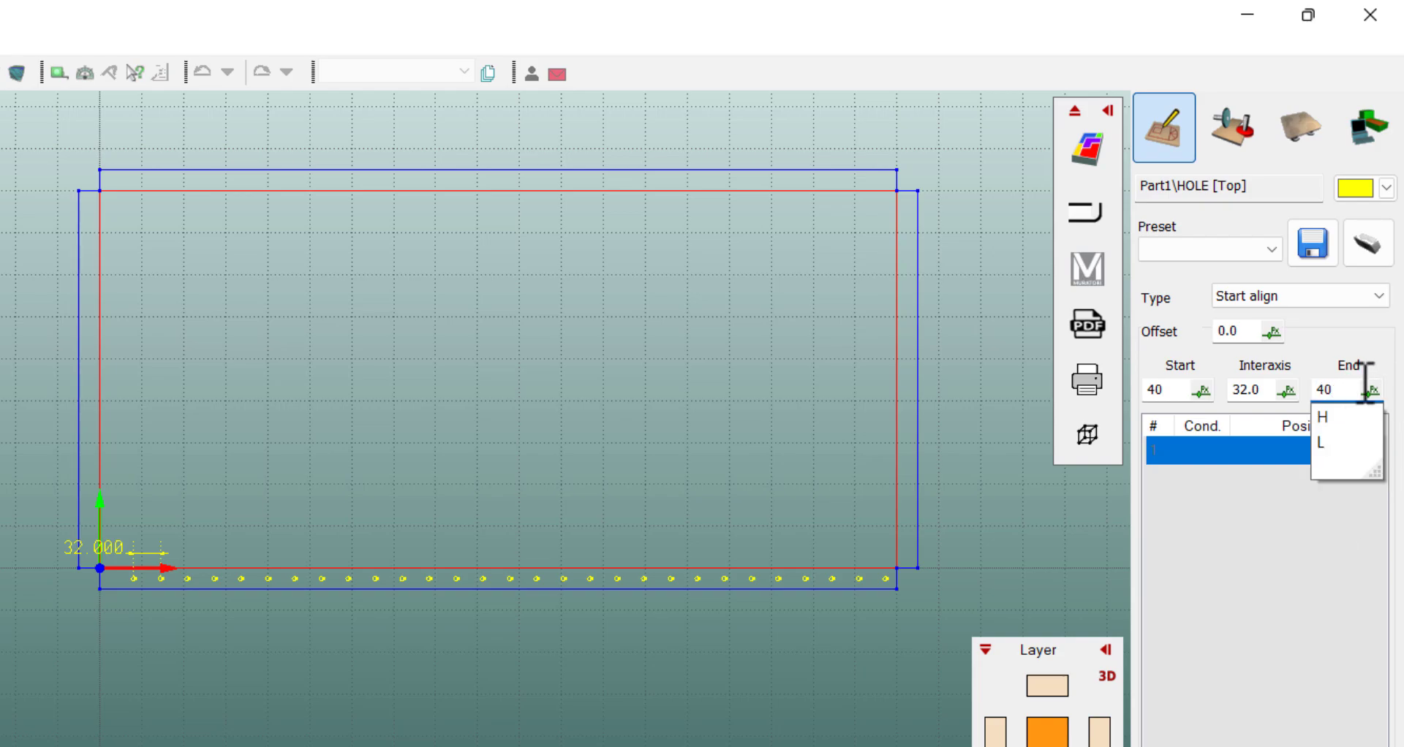
pyautogui.click(1340, 324)
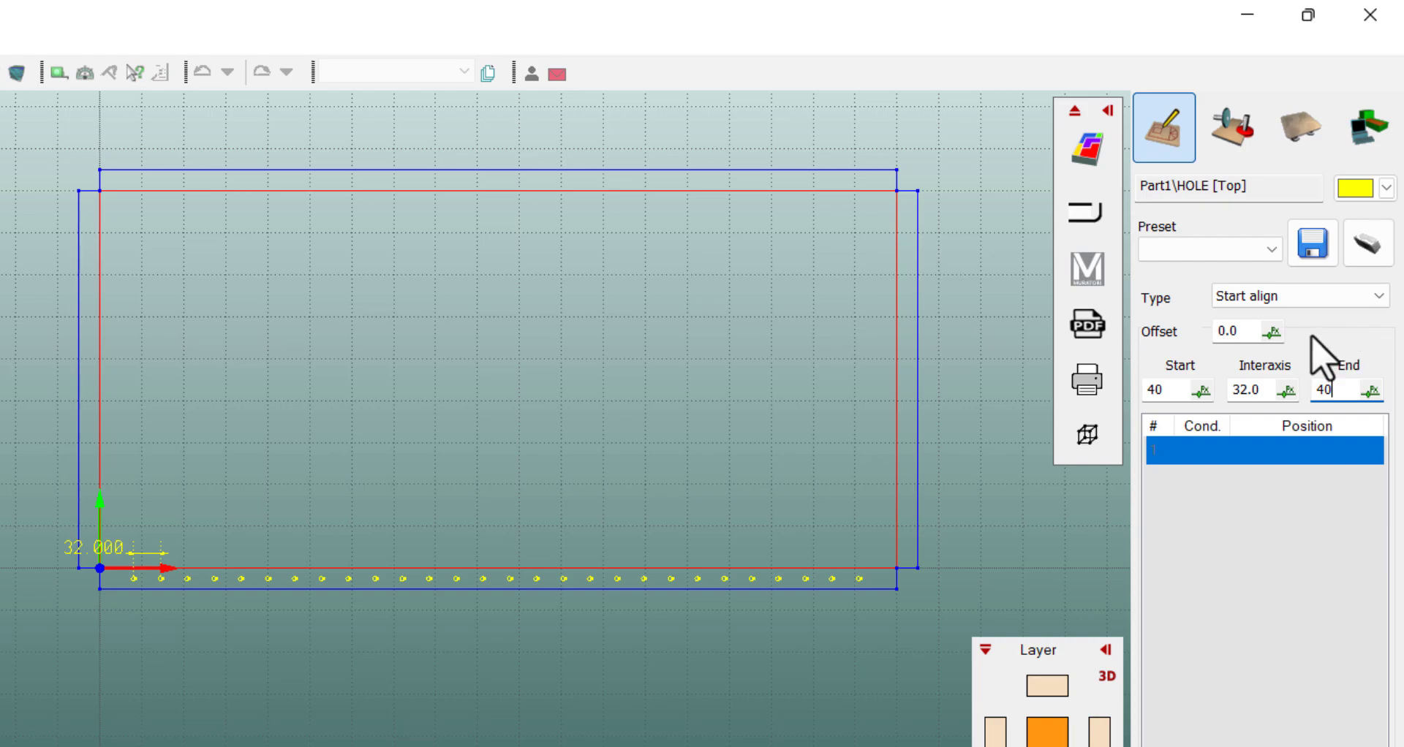
pyautogui.click(1272, 390)
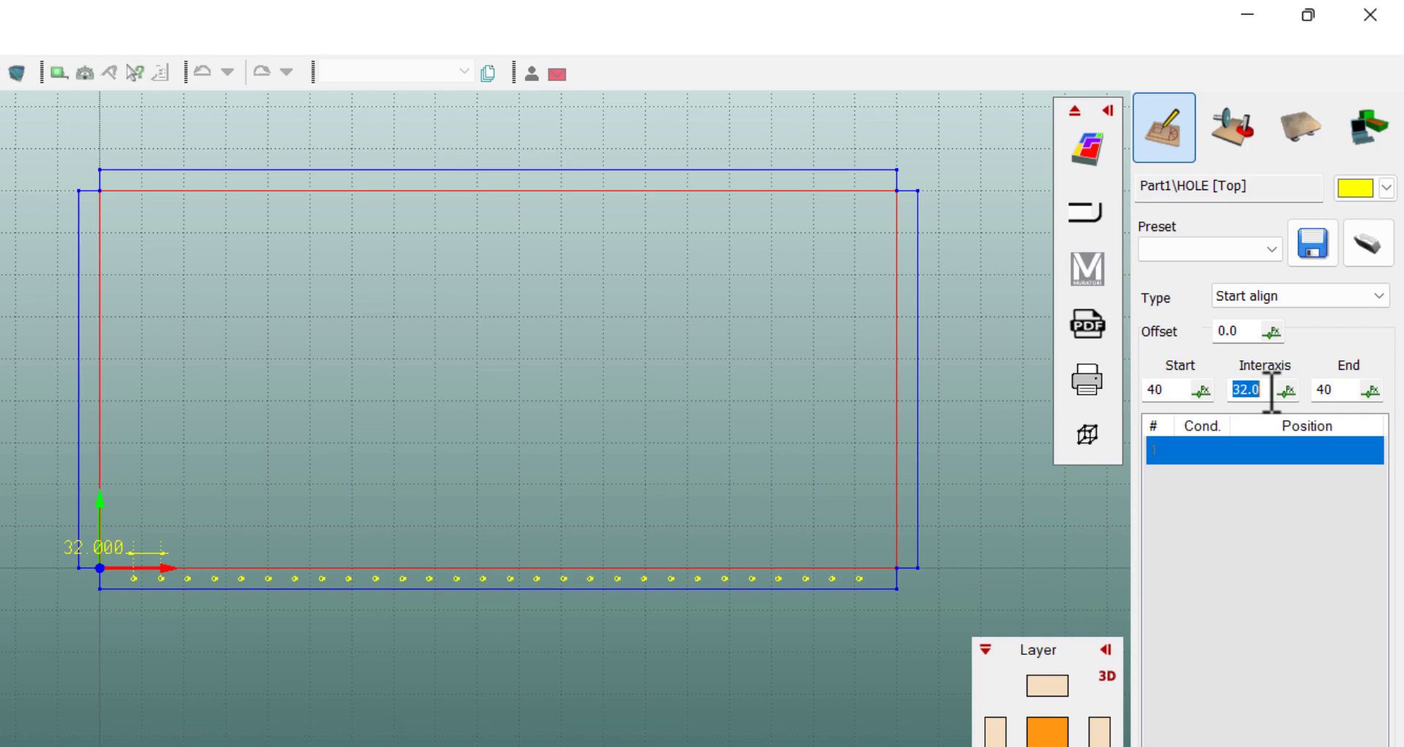
pyautogui.write('25')
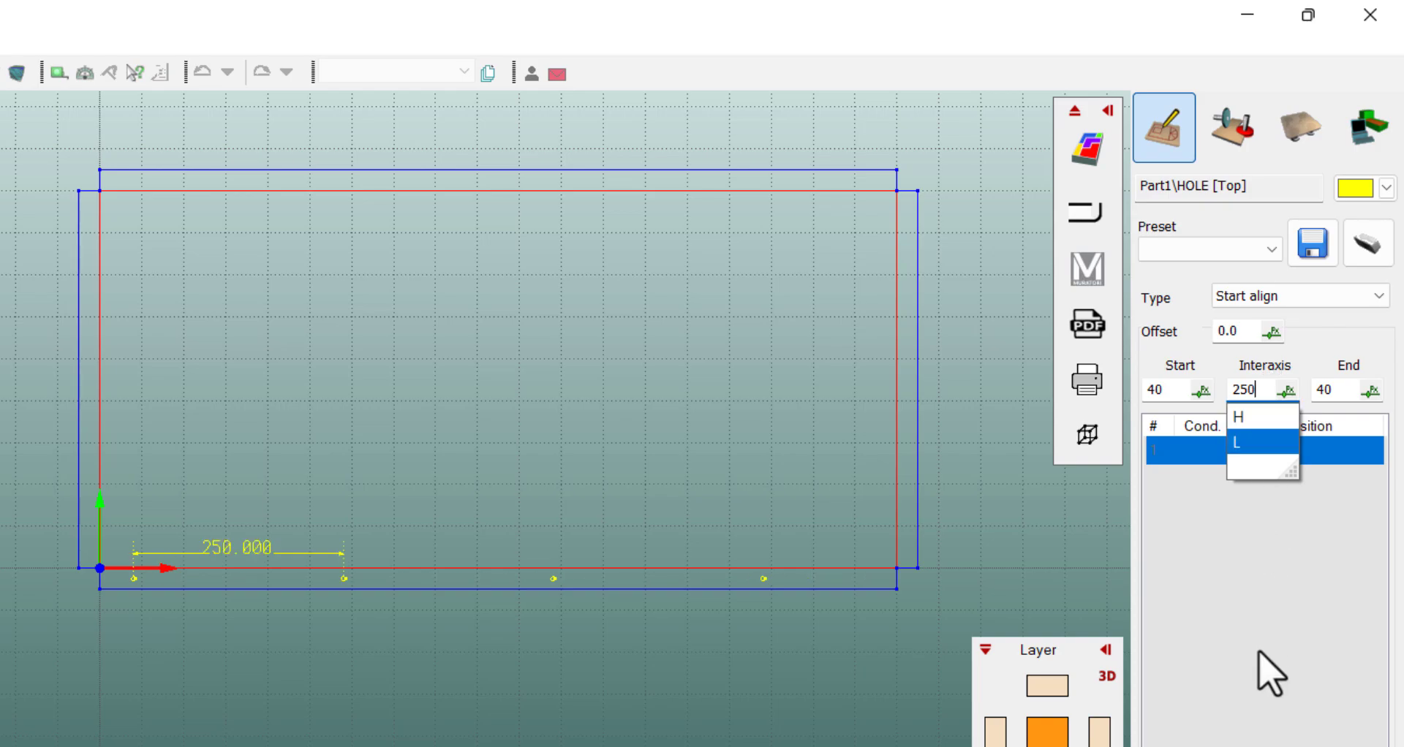
# Set the hole row's distribution type to Maximum interaxis and confirm its insertion along the lower flange.
pyautogui.click(1252, 586)
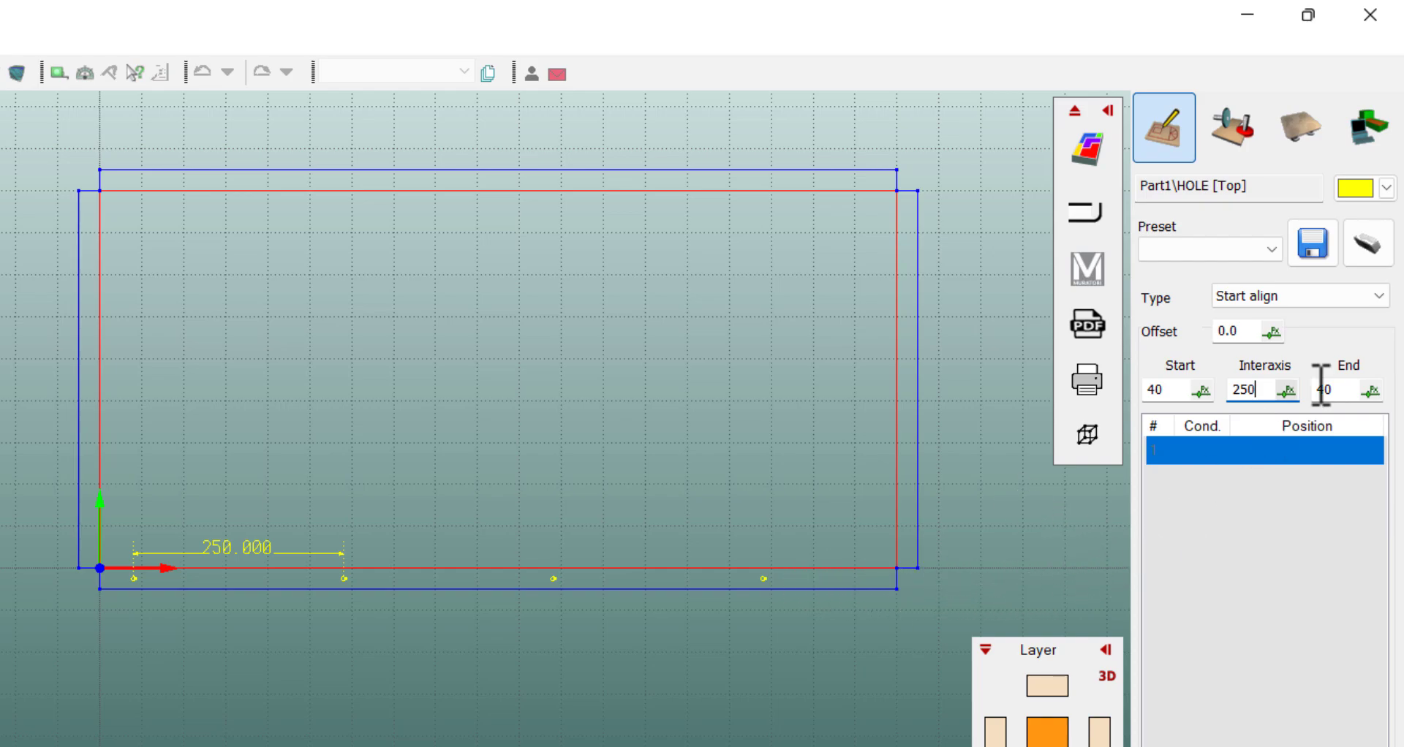
pyautogui.click(1380, 296)
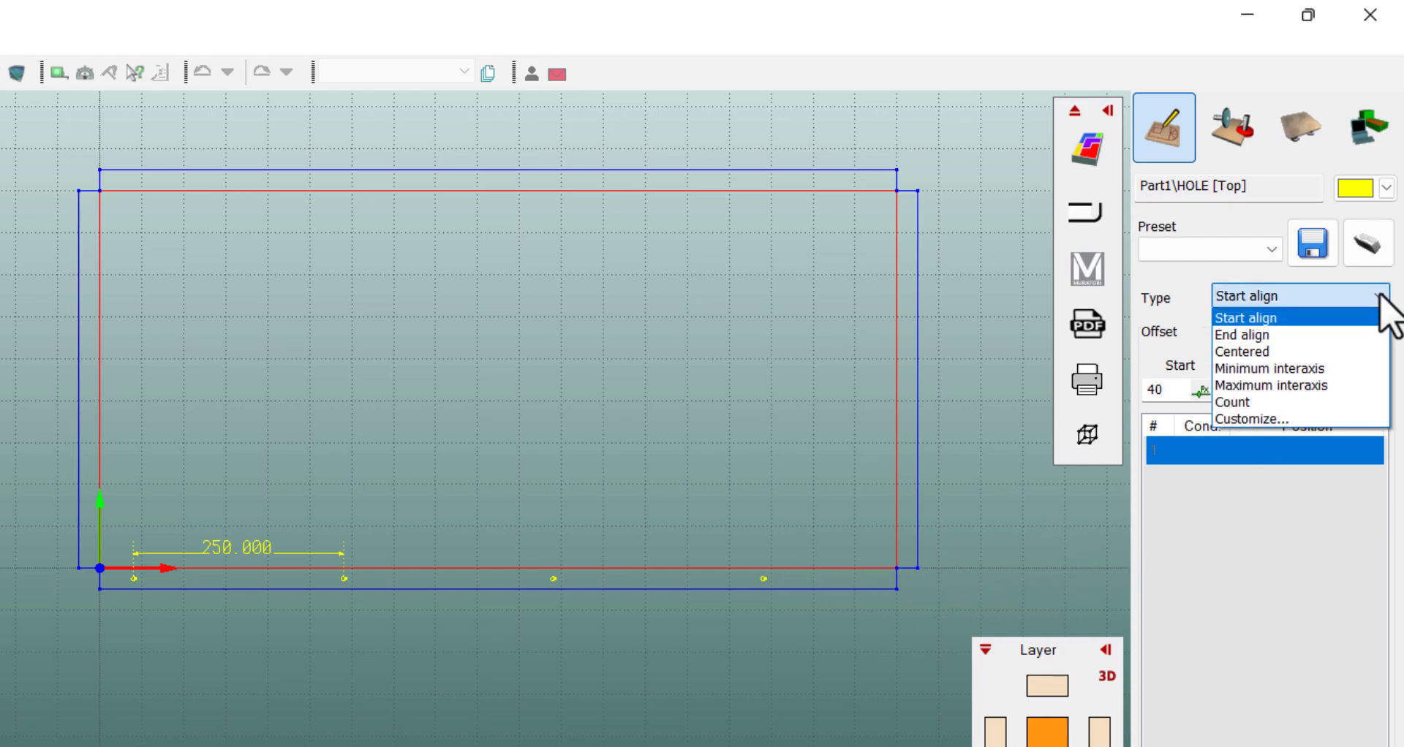
pyautogui.click(1285, 385)
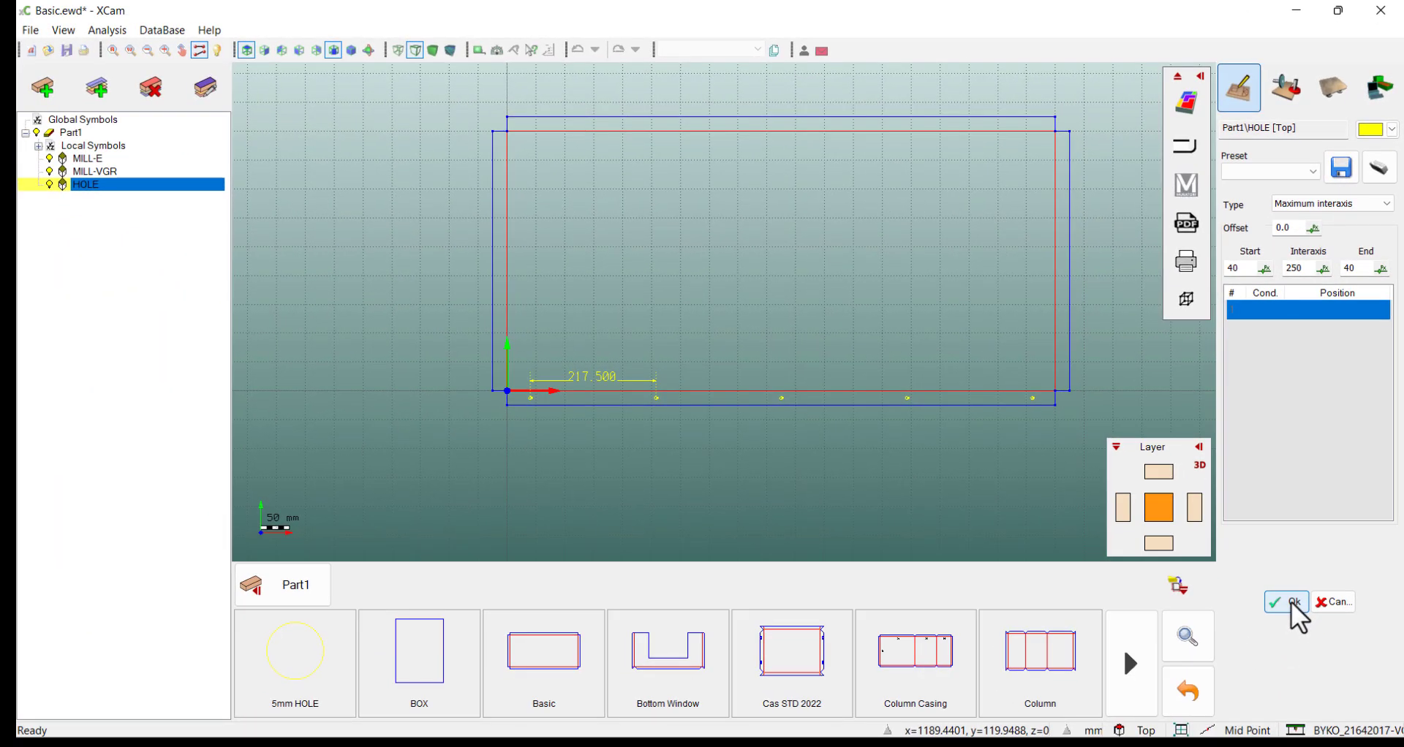
pyautogui.click(1292, 603)
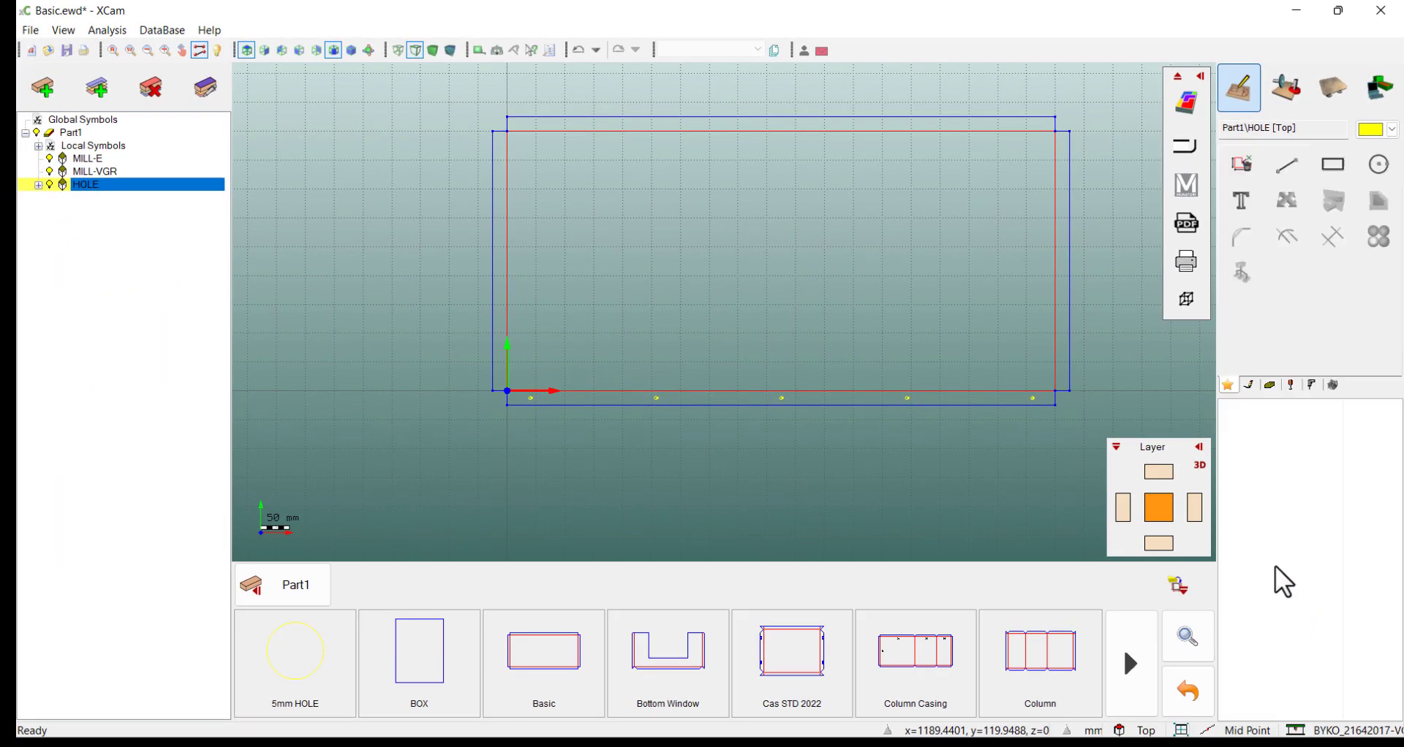
# Hide the component library and test Part1's local length symbol L at 500 mm, followed by 1200 mm.
pyautogui.click(1178, 585)
pyautogui.scroll(-2, 376, 437)
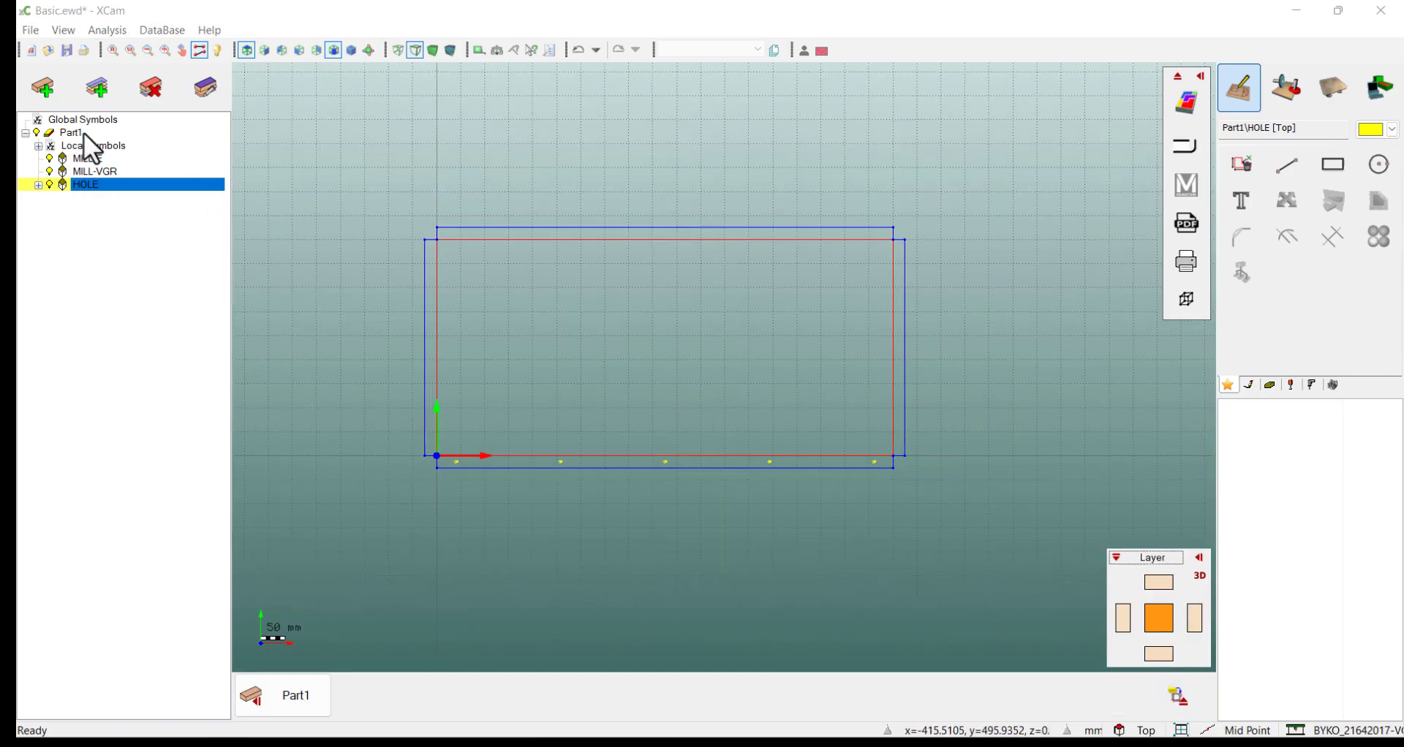
pyautogui.click(38, 146)
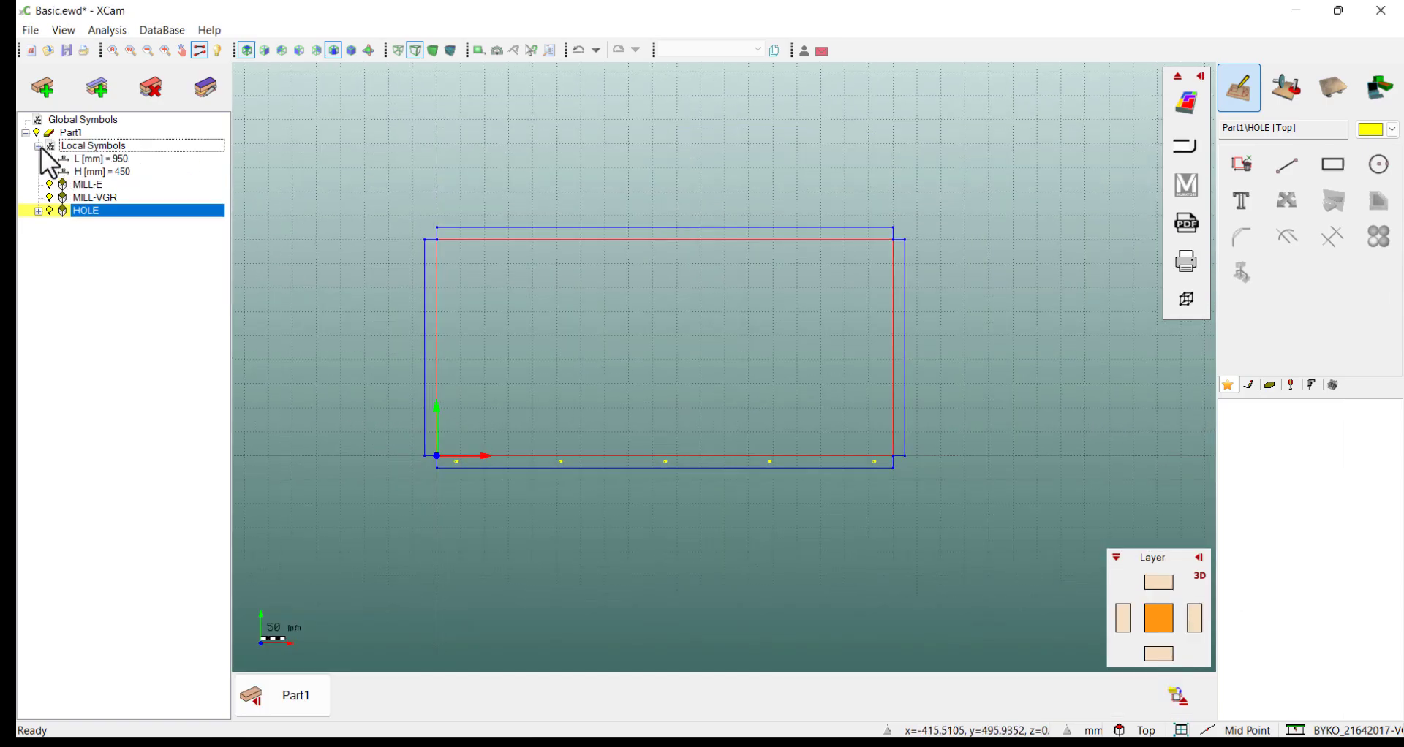
pyautogui.doubleClick(119, 157)
pyautogui.write('500')
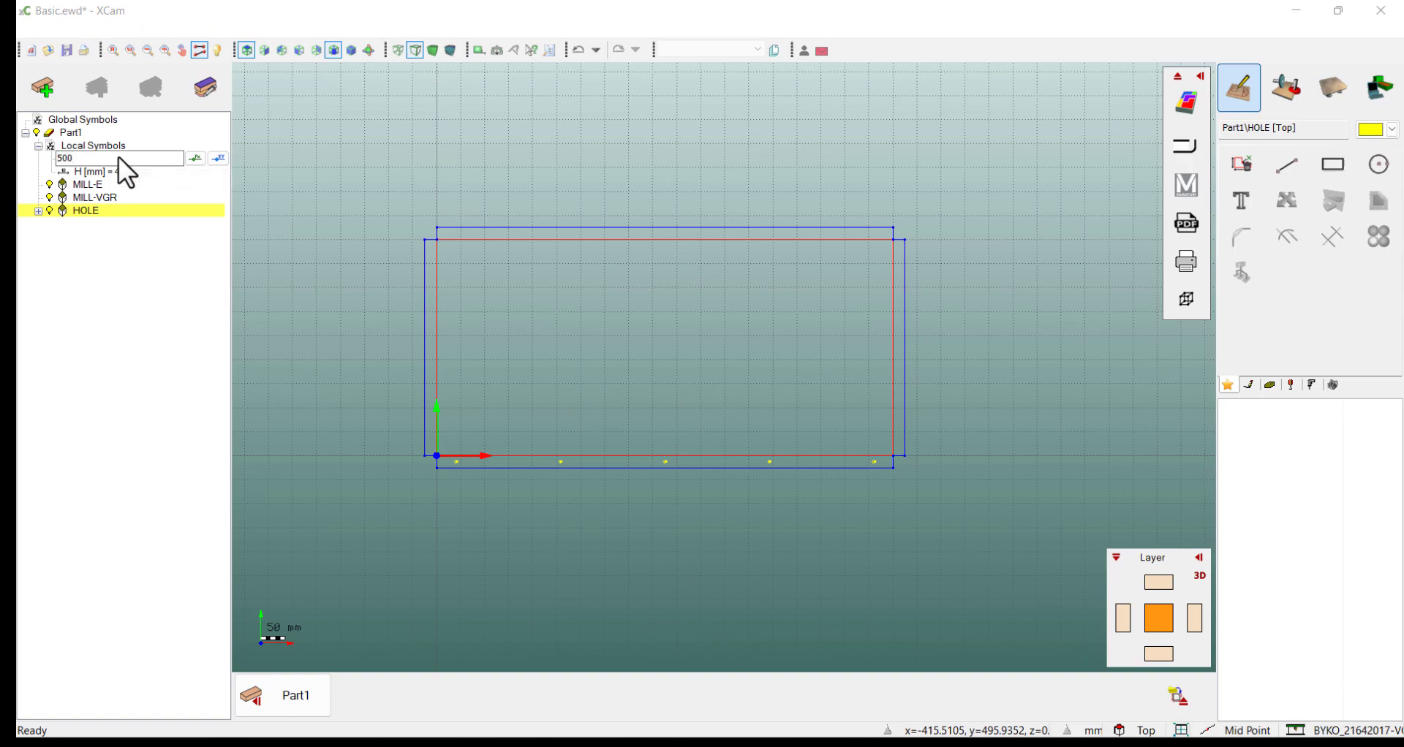
pyautogui.press('Return')
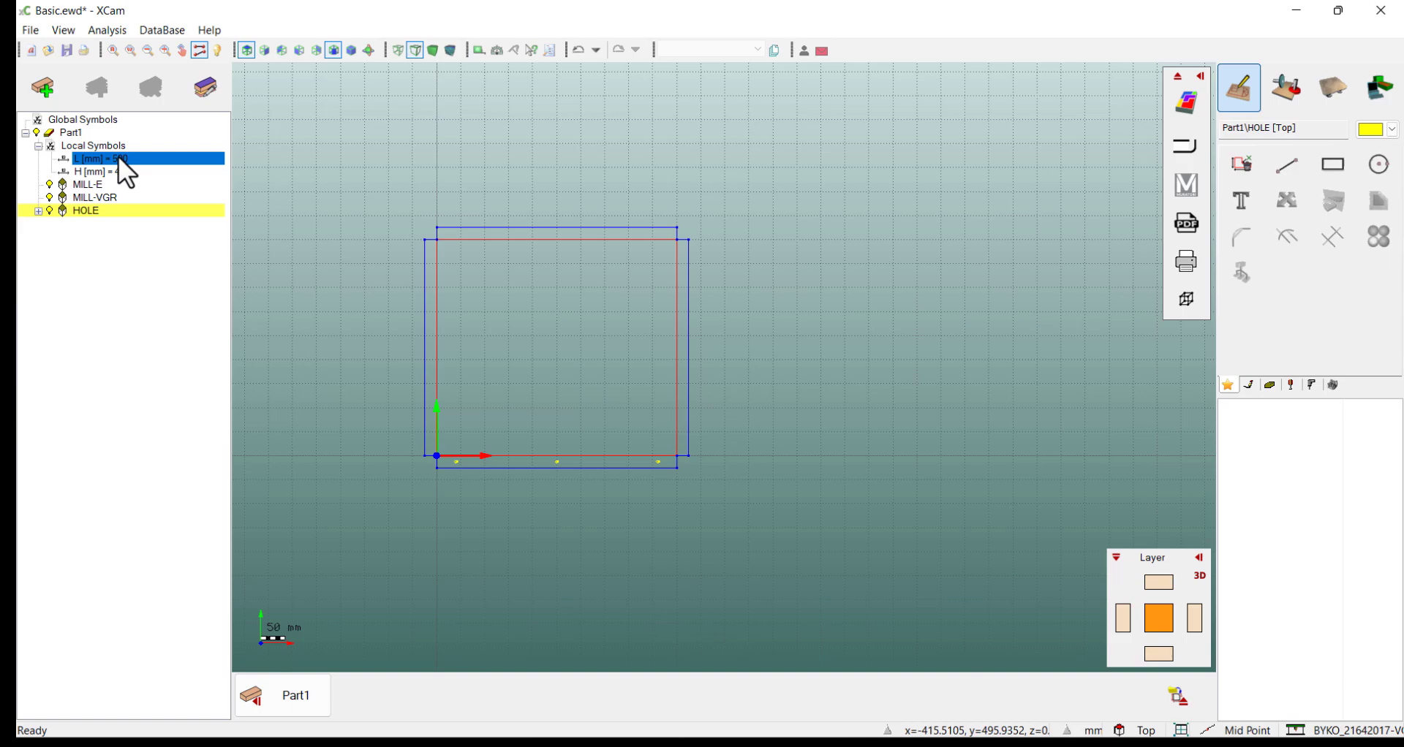
pyautogui.doubleClick(121, 159)
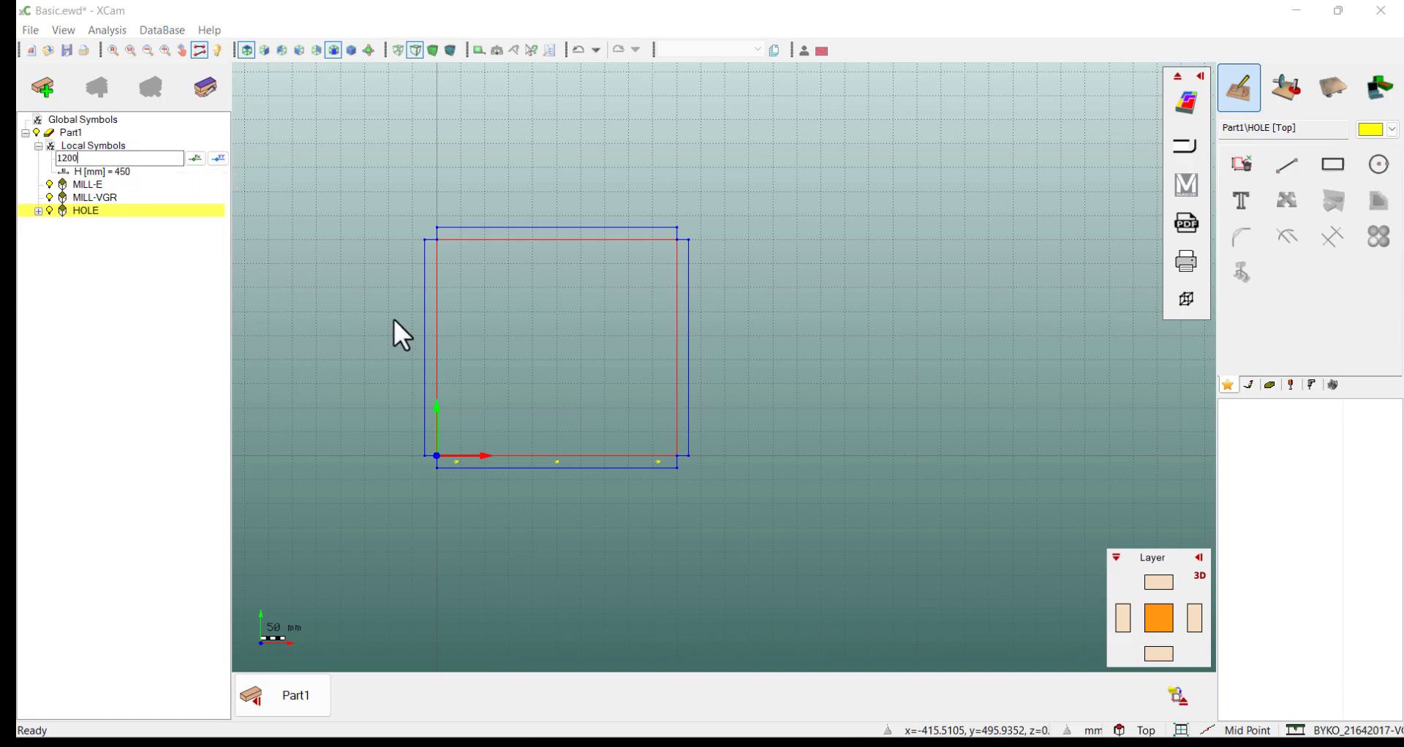
pyautogui.press('Return')
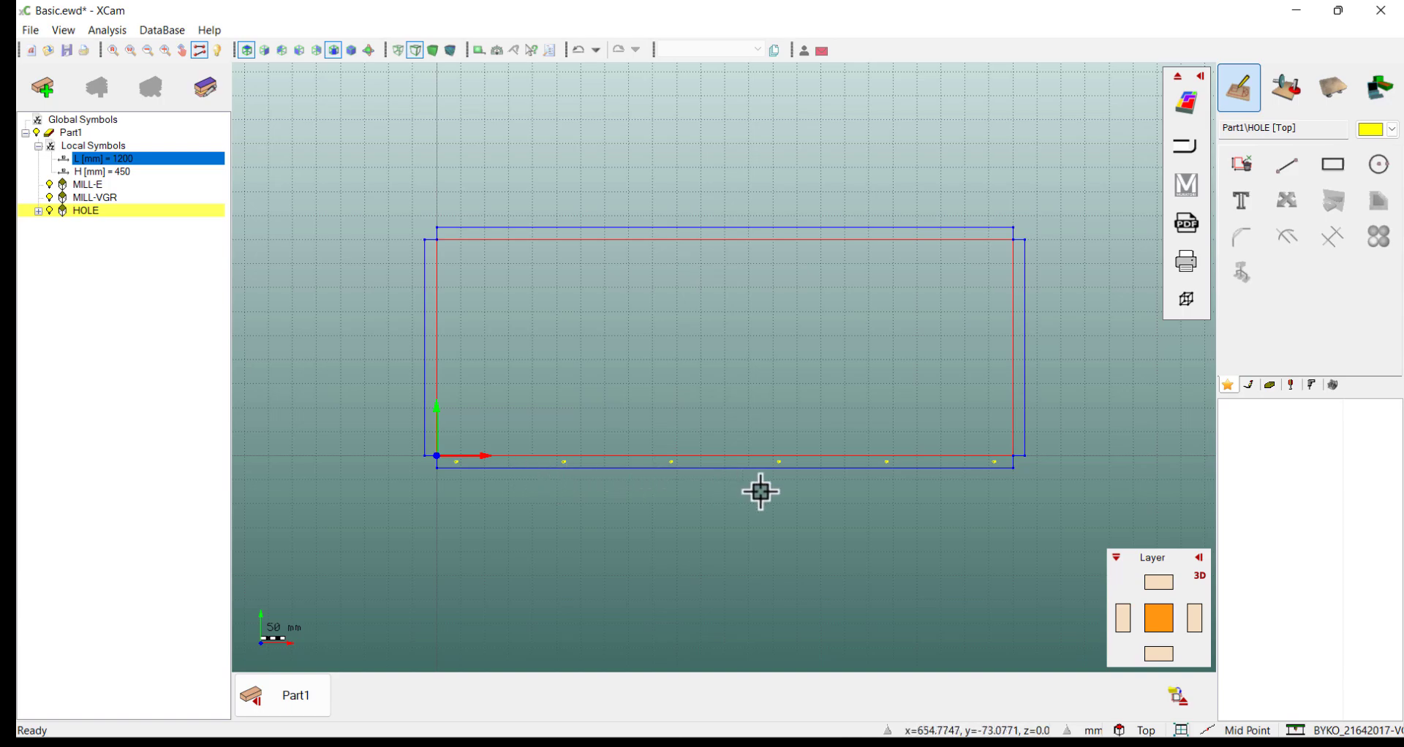
# Try to set the interaxis of the lower flange's hole row to 400 mm in its distribution rule.
pyautogui.scroll(4, 758, 490)
pyautogui.click(510, 408)
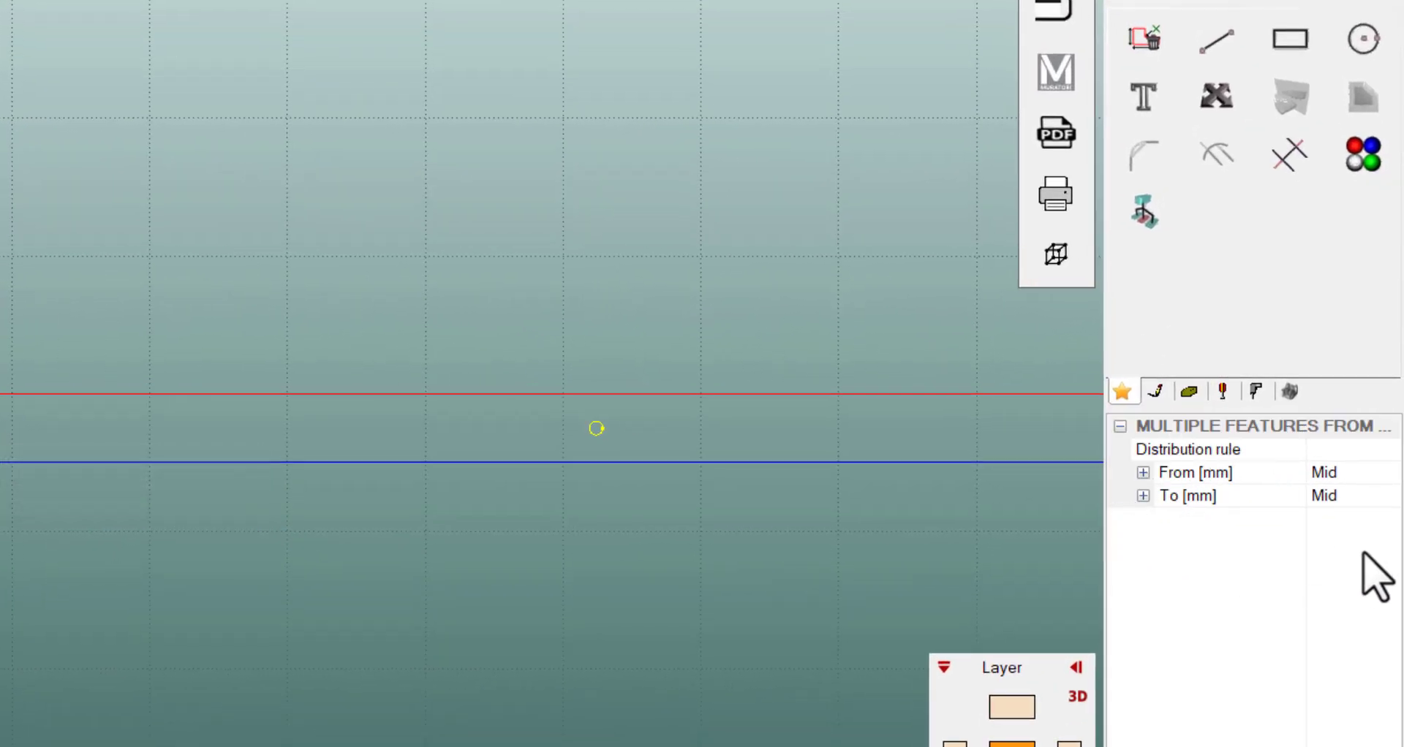
pyautogui.doubleClick(1168, 450)
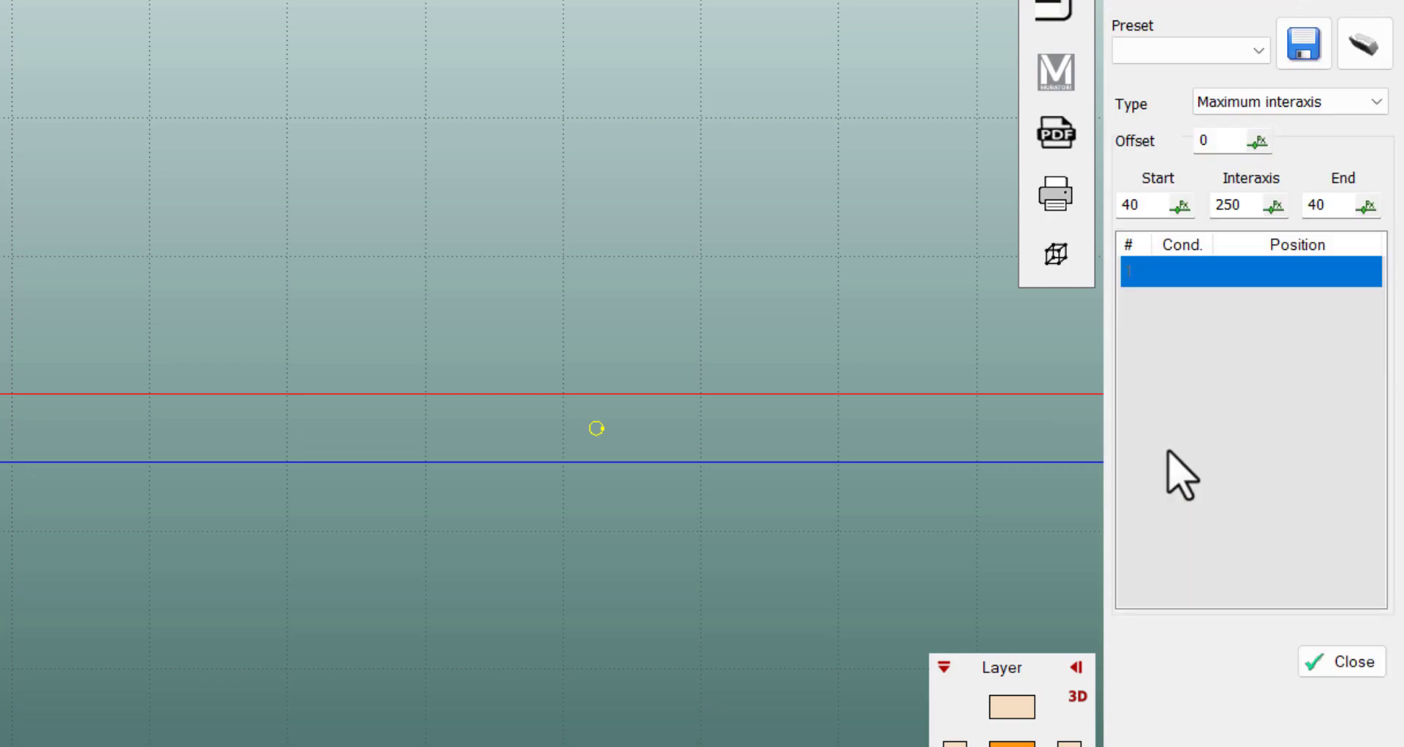
pyautogui.doubleClick(1259, 210)
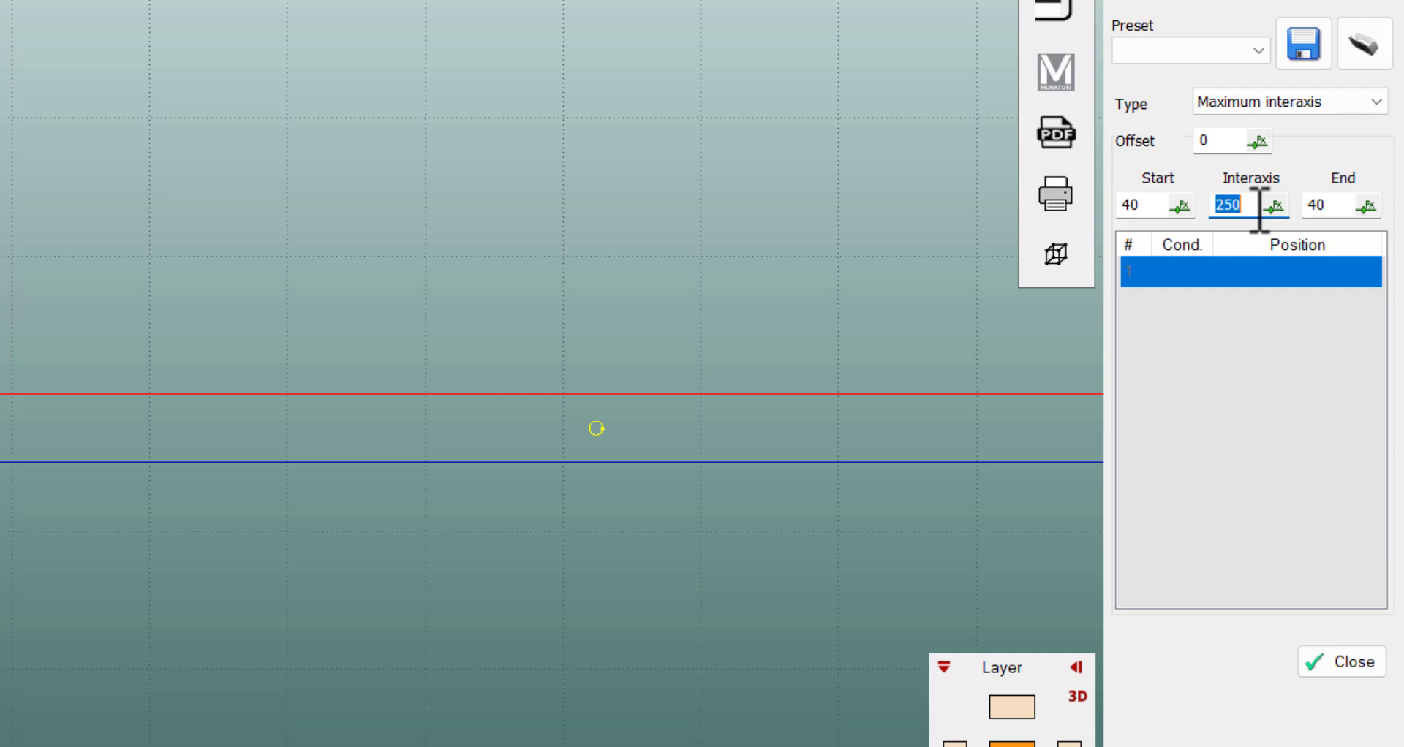
pyautogui.write('400')
pyautogui.press('Return')
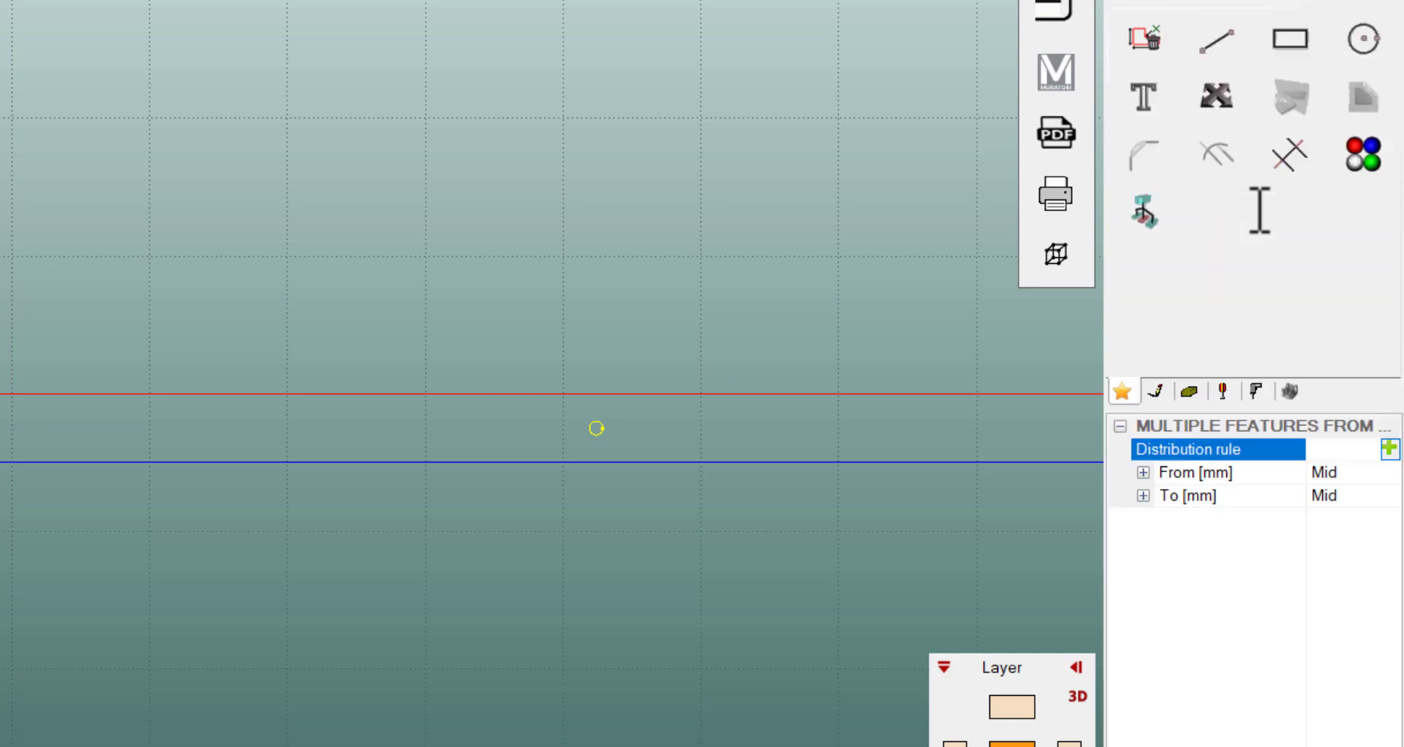
# Reopen the lower hole row's distribution rule and set its interaxis to 400 mm.
pyautogui.scroll(-3, 721, 354)
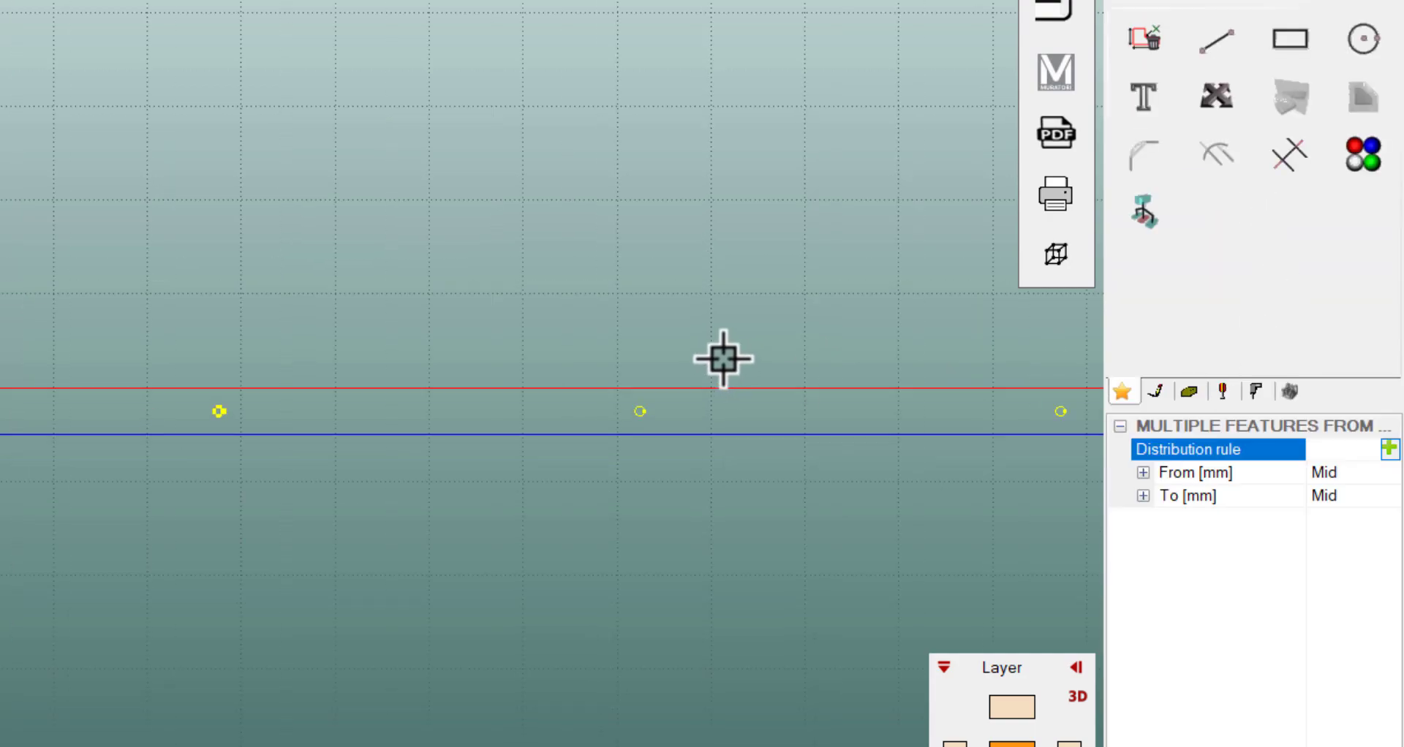
pyautogui.scroll(-2, 638, 351)
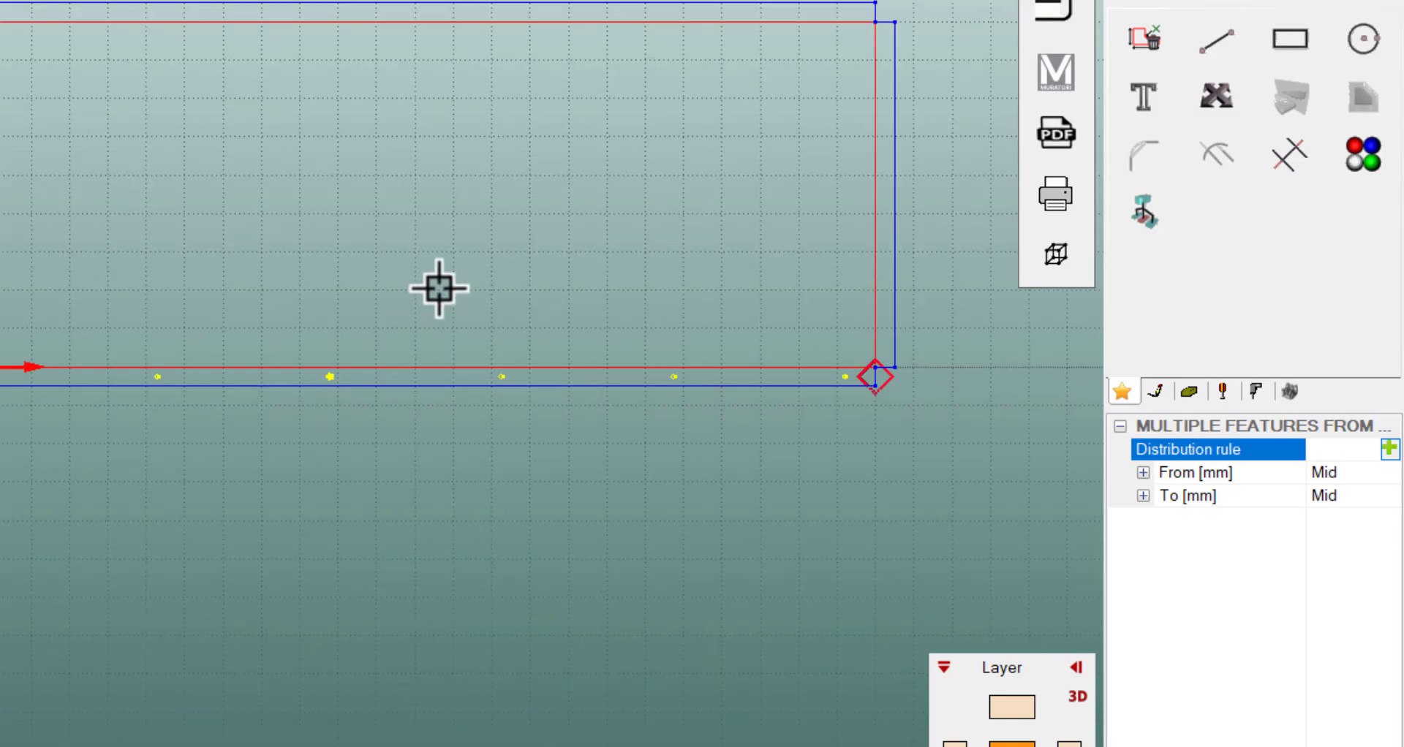
pyautogui.doubleClick(1194, 449)
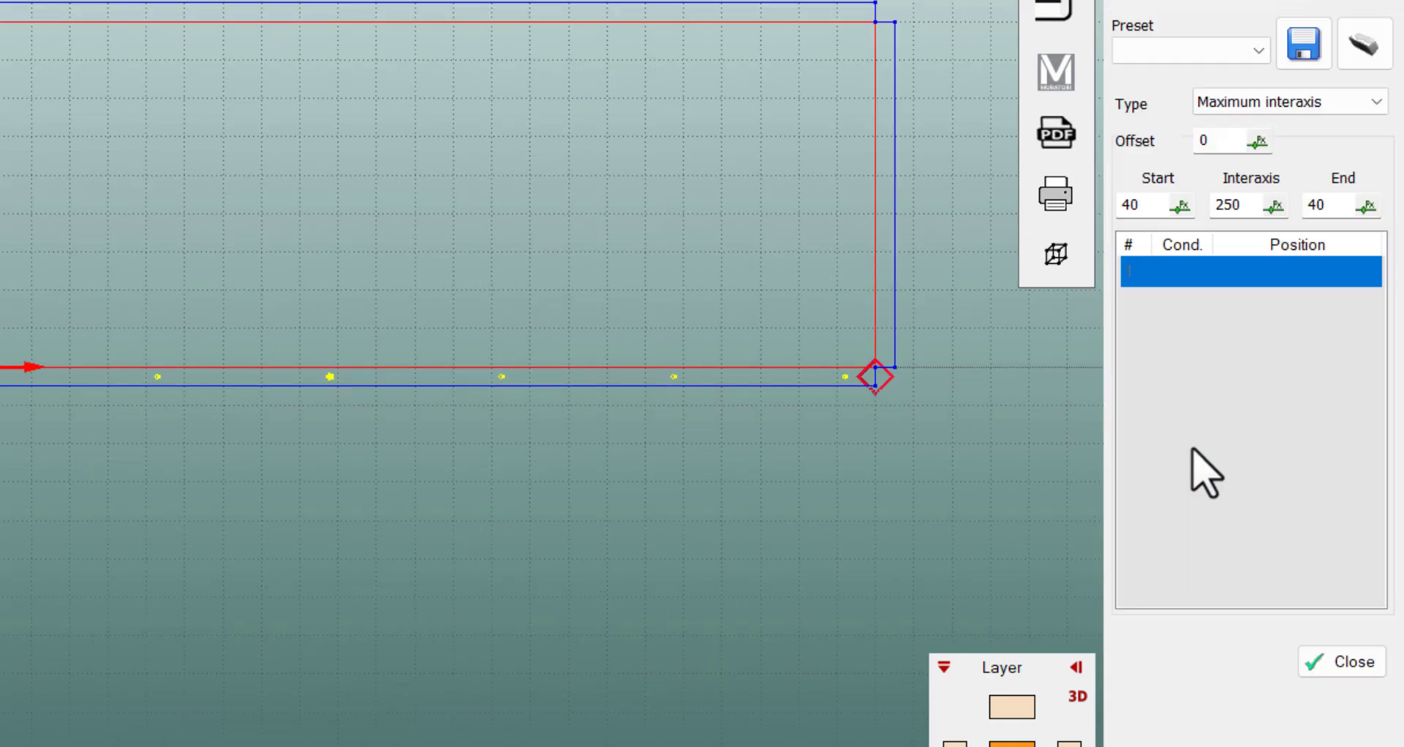
pyautogui.write('400')
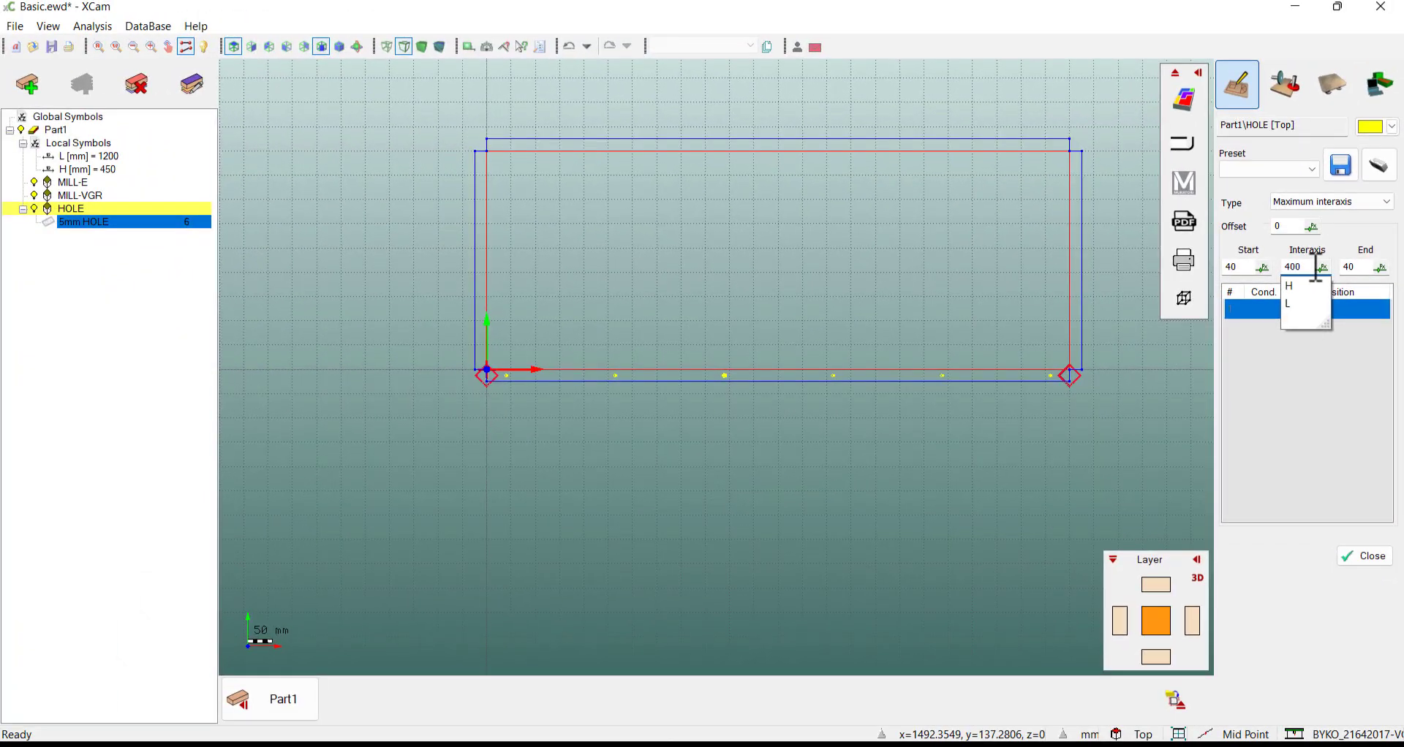
pyautogui.press('Return')
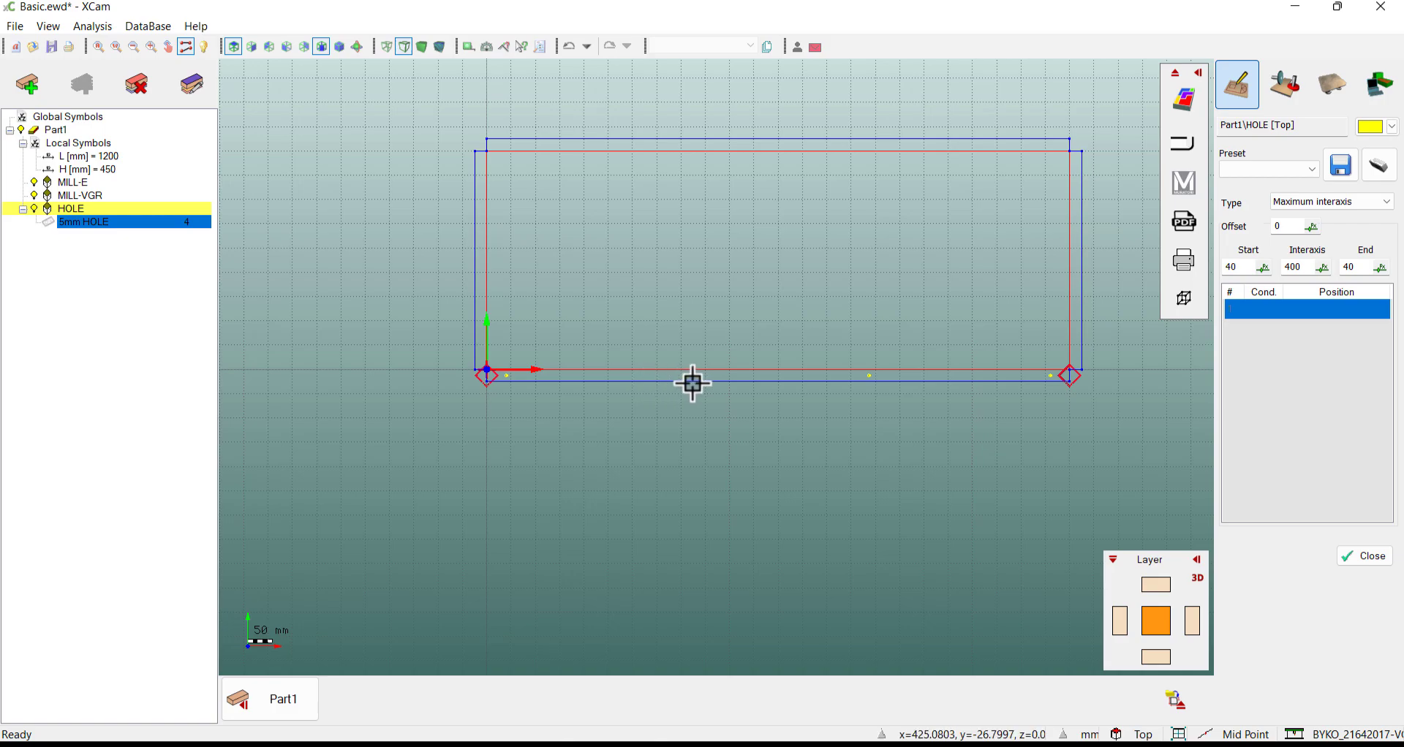
# Switch the hole row's distribution type to Minimum interaxis and back to Maximum interaxis, and close the distribution rule.
pyautogui.click(1387, 201)
pyautogui.click(1334, 253)
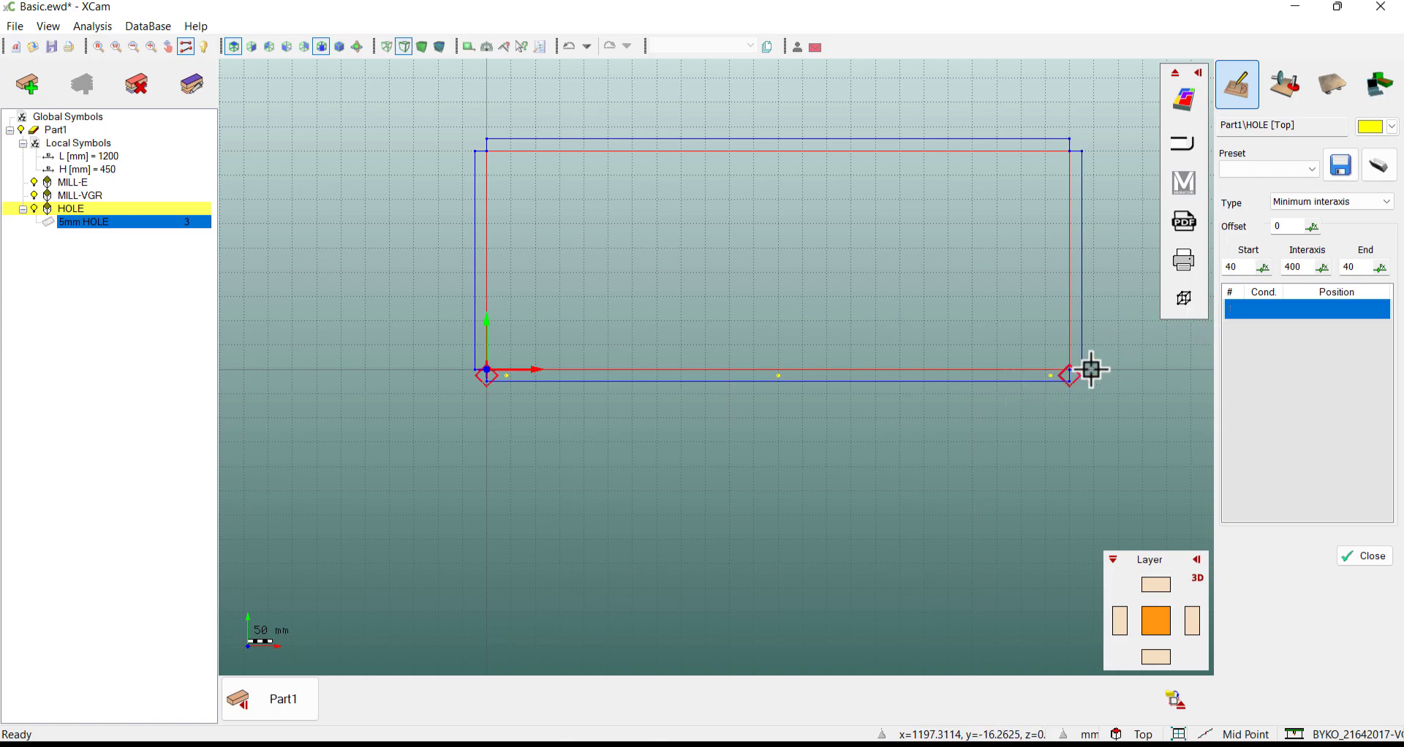
pyautogui.click(1346, 203)
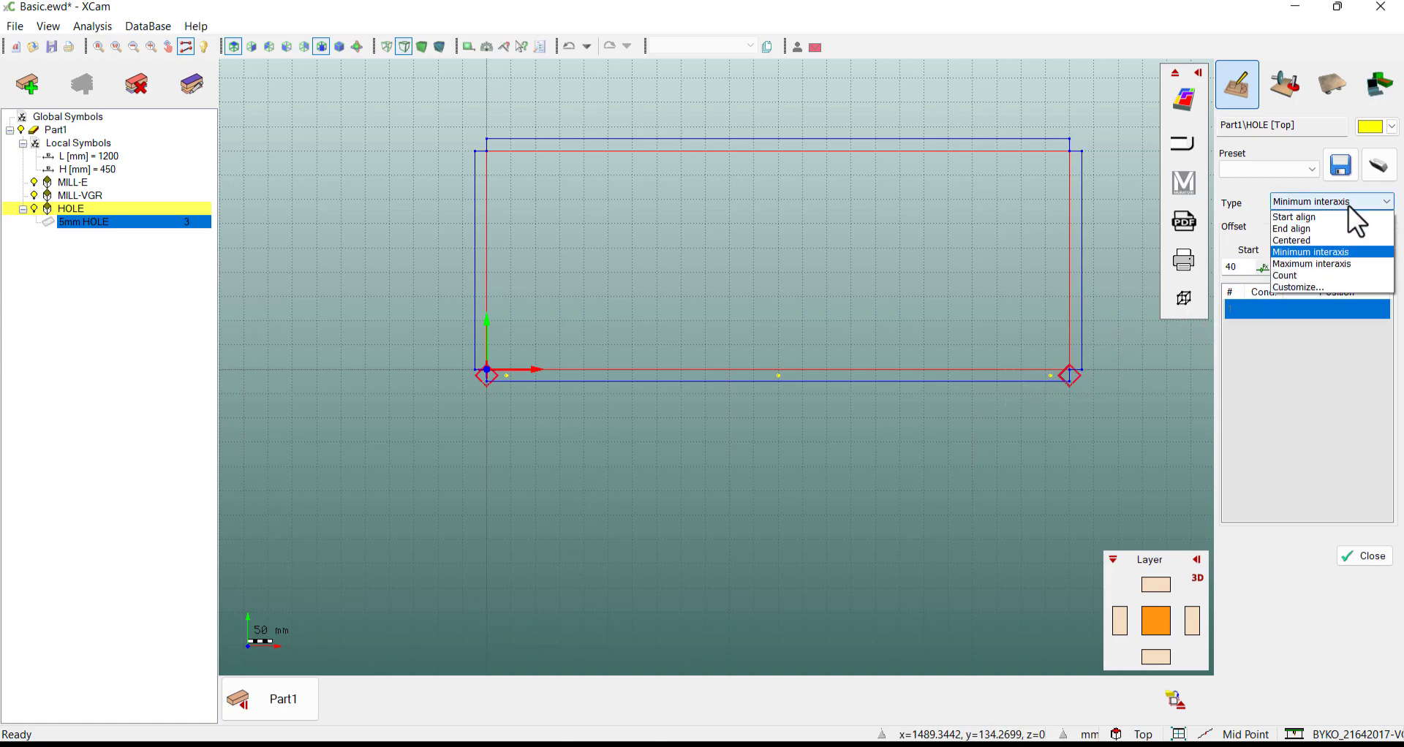
pyautogui.click(1319, 264)
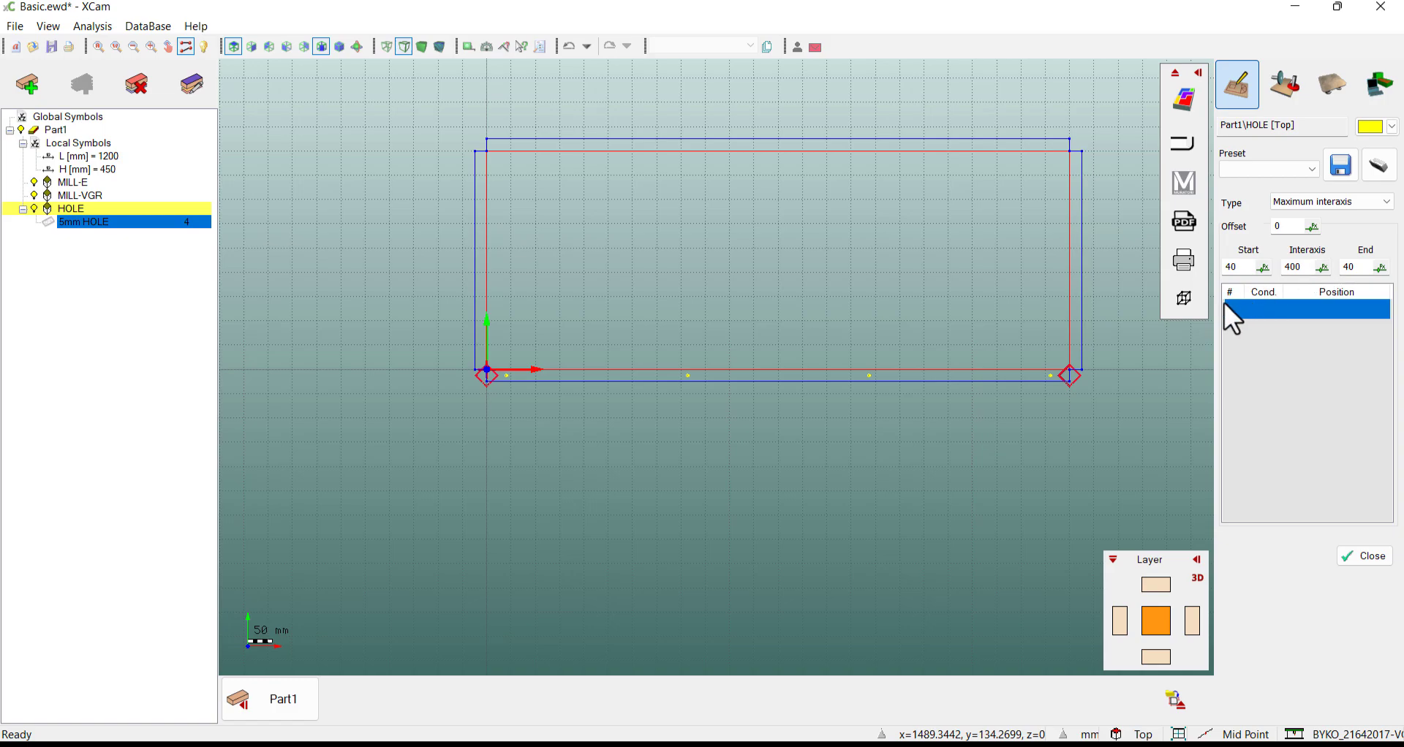
pyautogui.click(1375, 559)
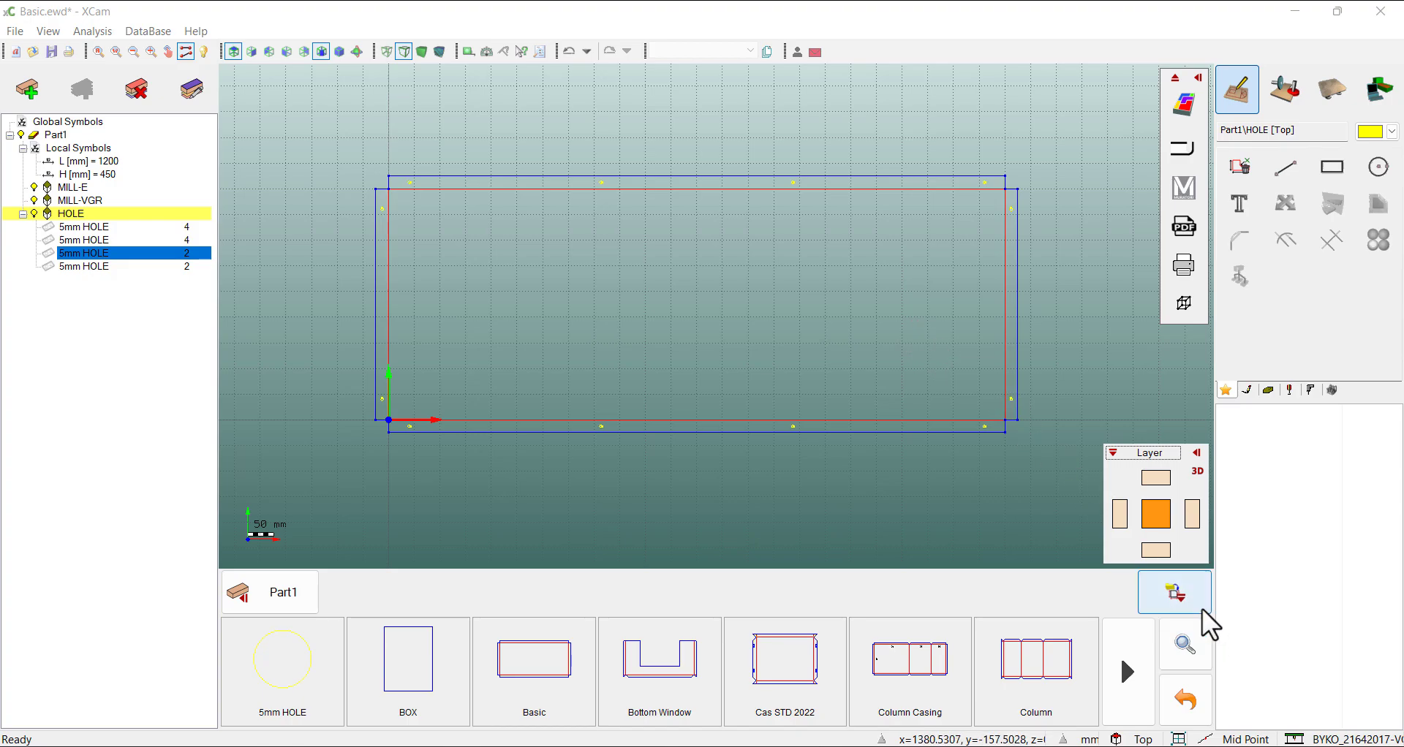
# Hide the component library and resize the panel to length L 1600 mm and height H 800 mm.
pyautogui.click(1179, 593)
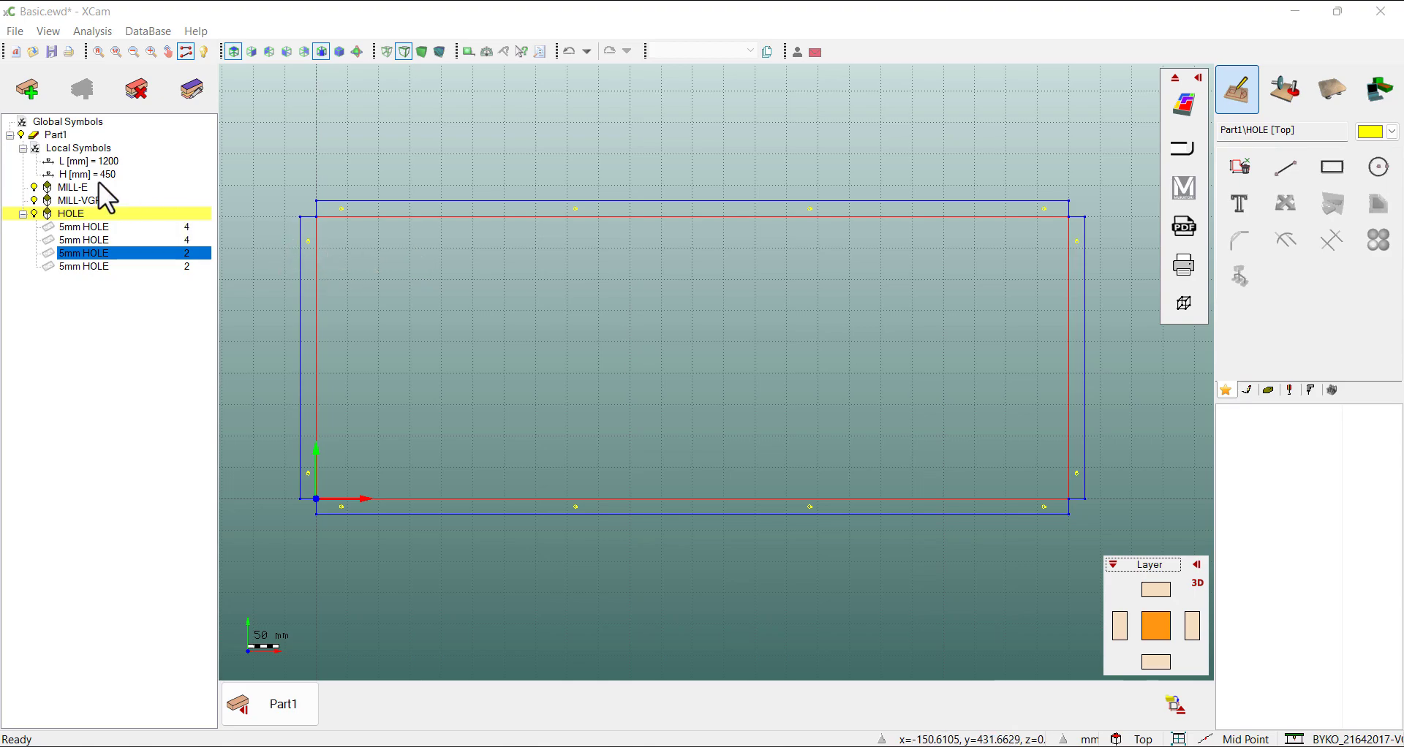
pyautogui.doubleClick(104, 162)
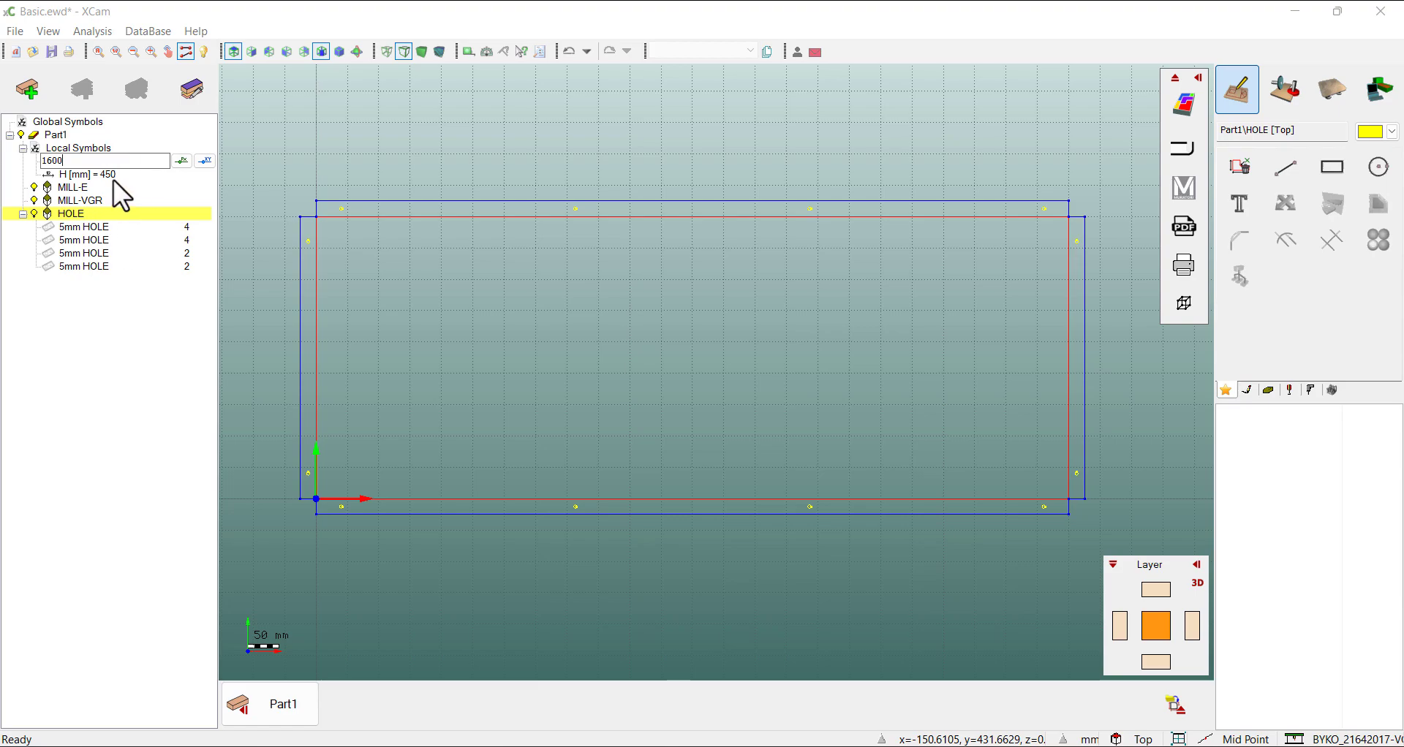
pyautogui.press('Return')
pyautogui.click(113, 172)
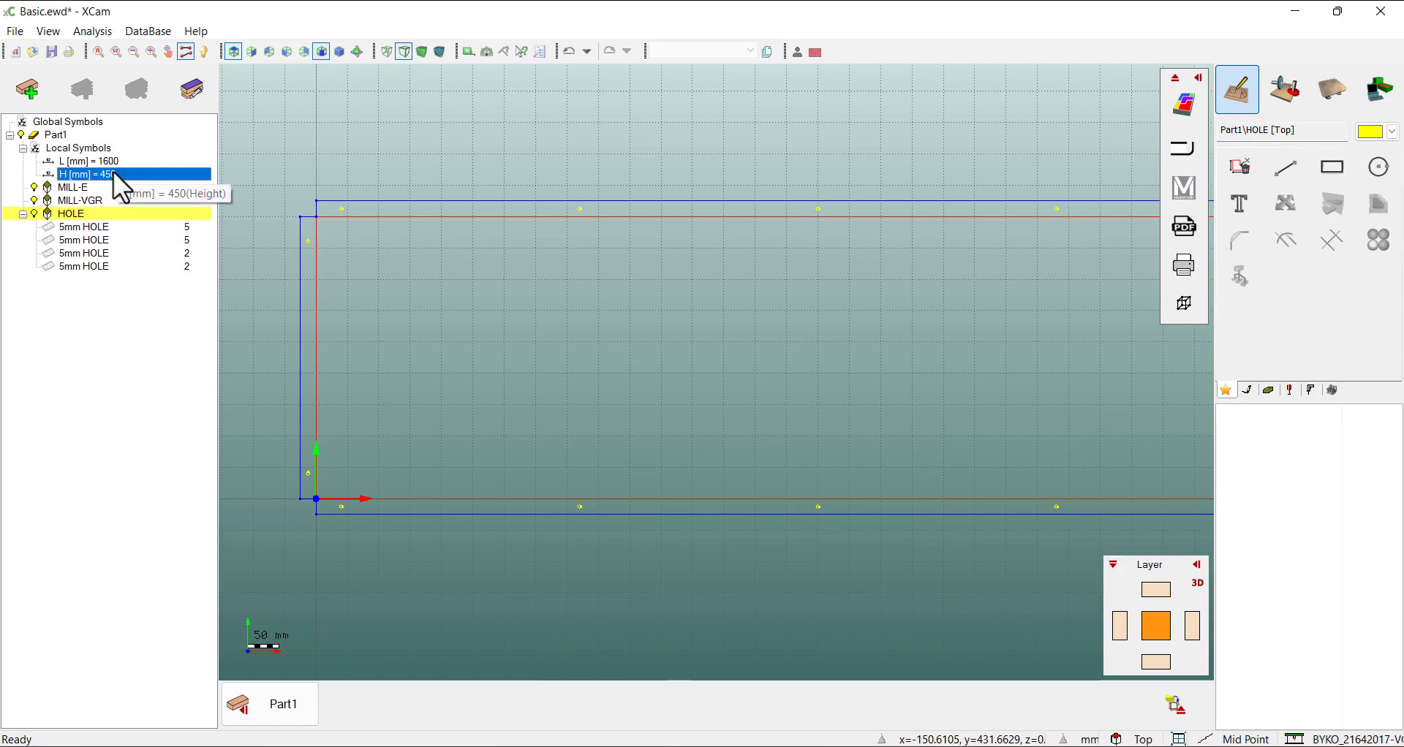
pyautogui.doubleClick(113, 173)
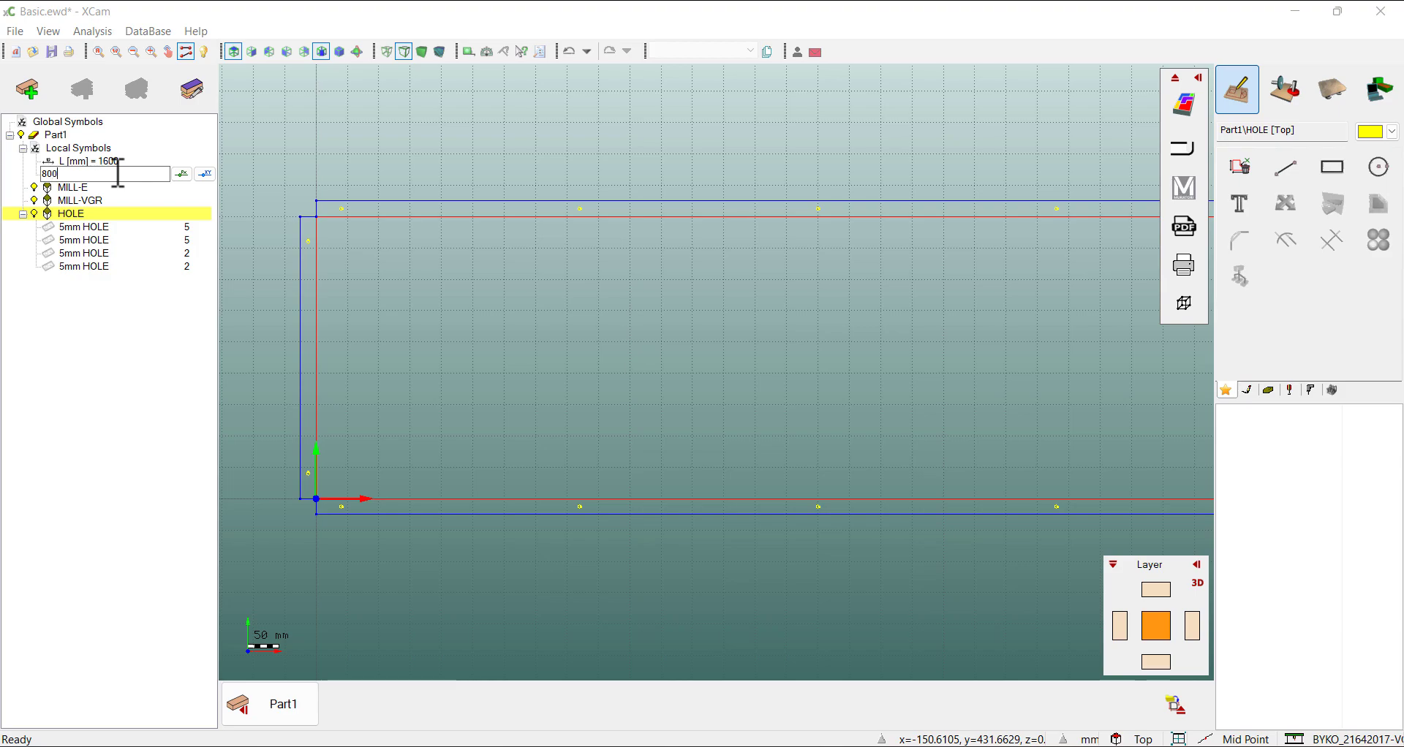
pyautogui.press('Return')
pyautogui.scroll(-3, 327, 551)
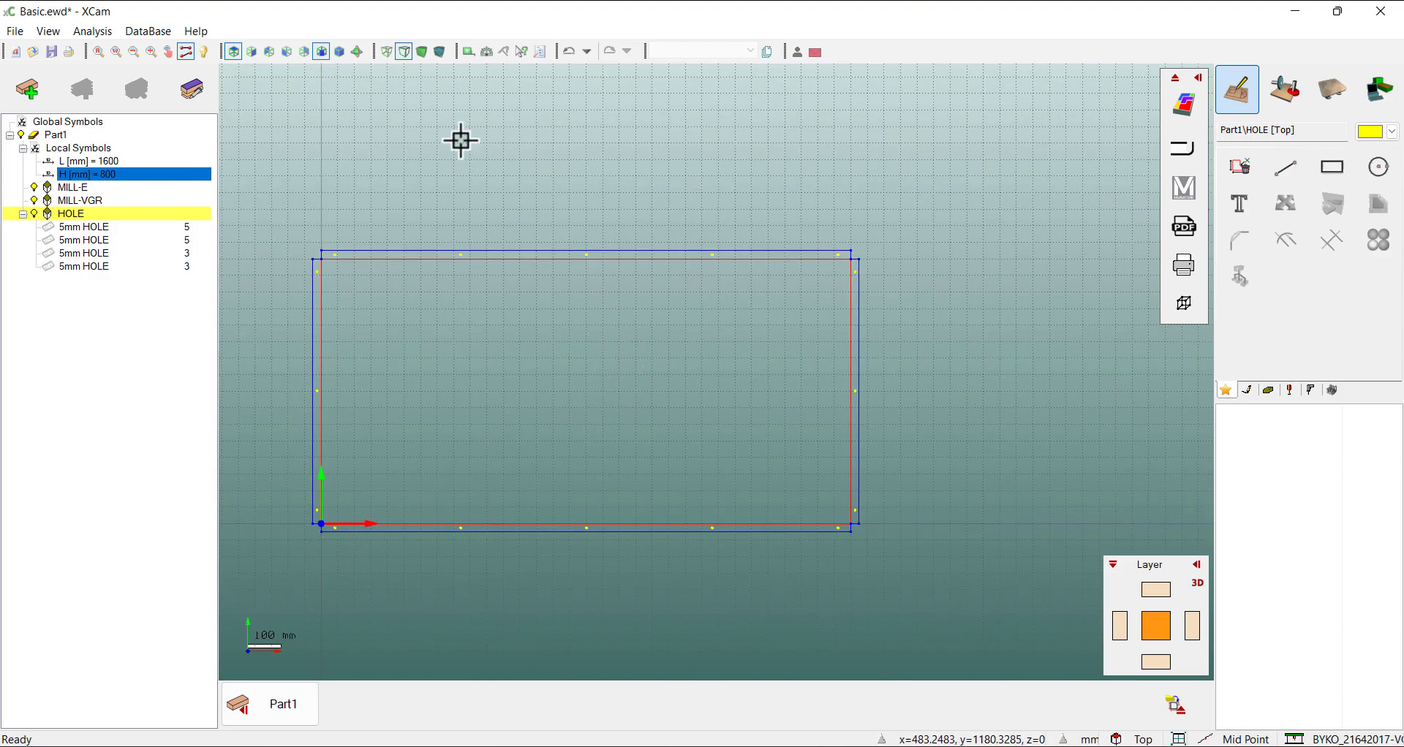
# Set the panel's local length symbol L to 500 mm.
pyautogui.doubleClick(115, 160)
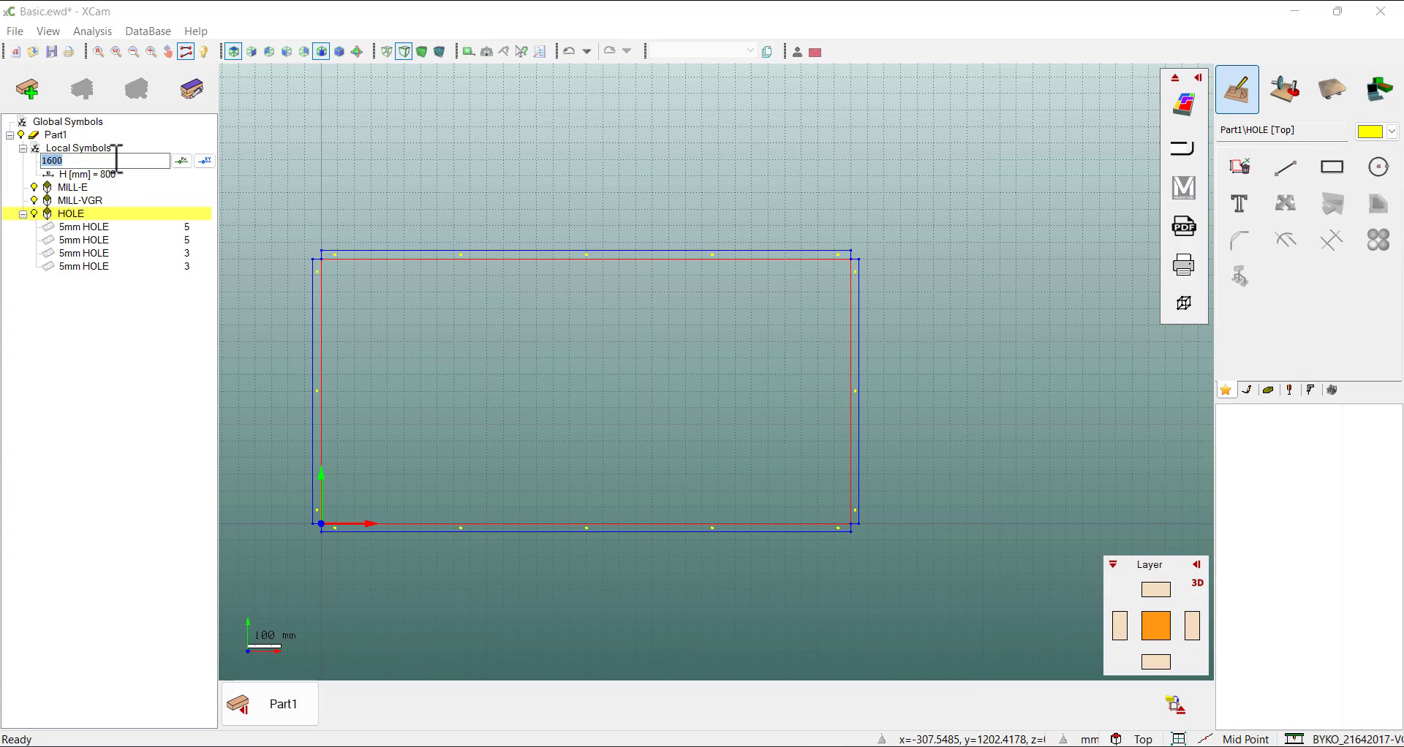
pyautogui.write('500')
pyautogui.press('Return')
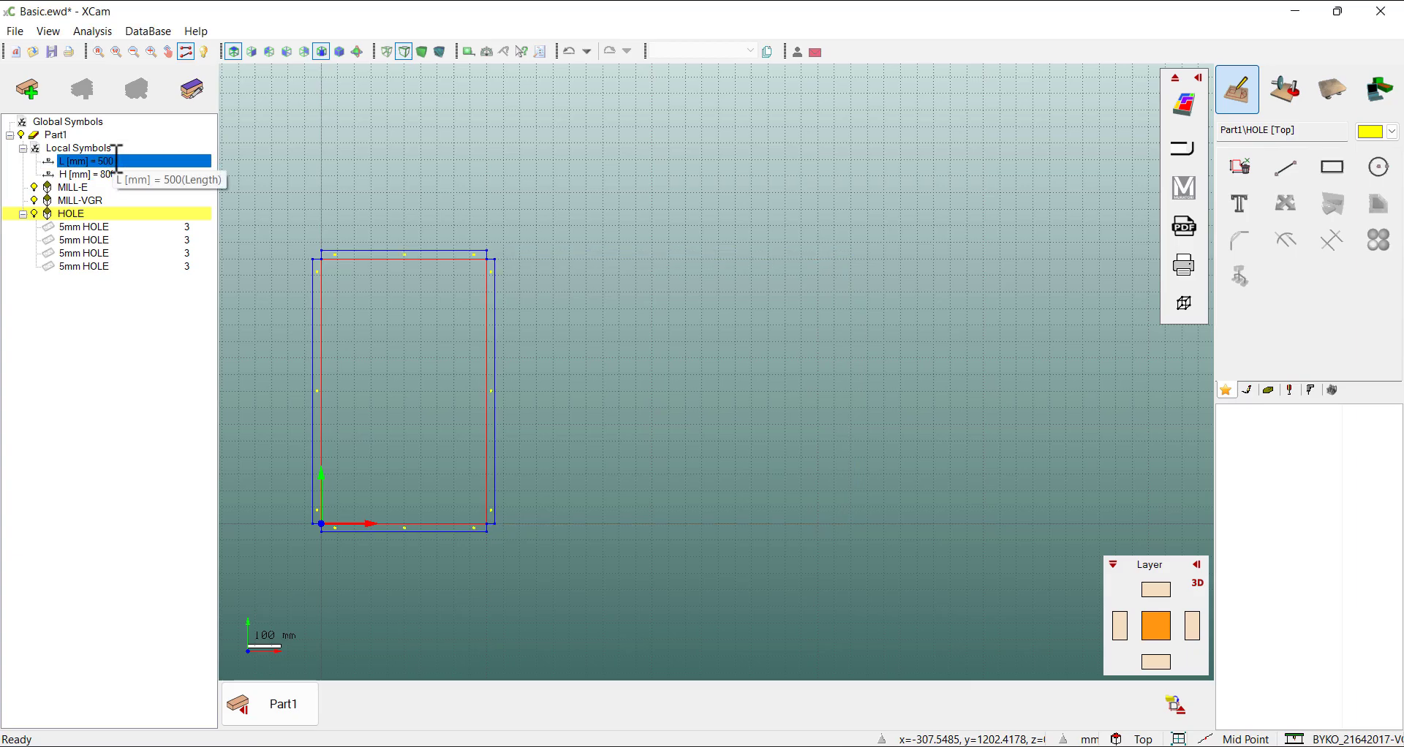